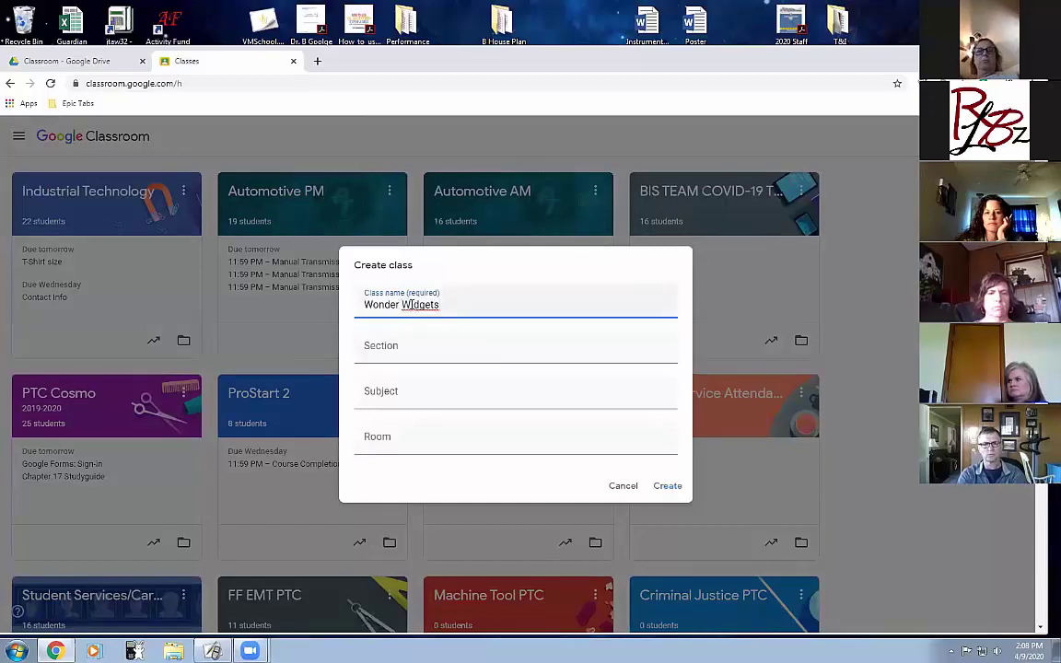
Correct the class name to Wonder Widgets and create the class.
key(BackSpace)
text(i)
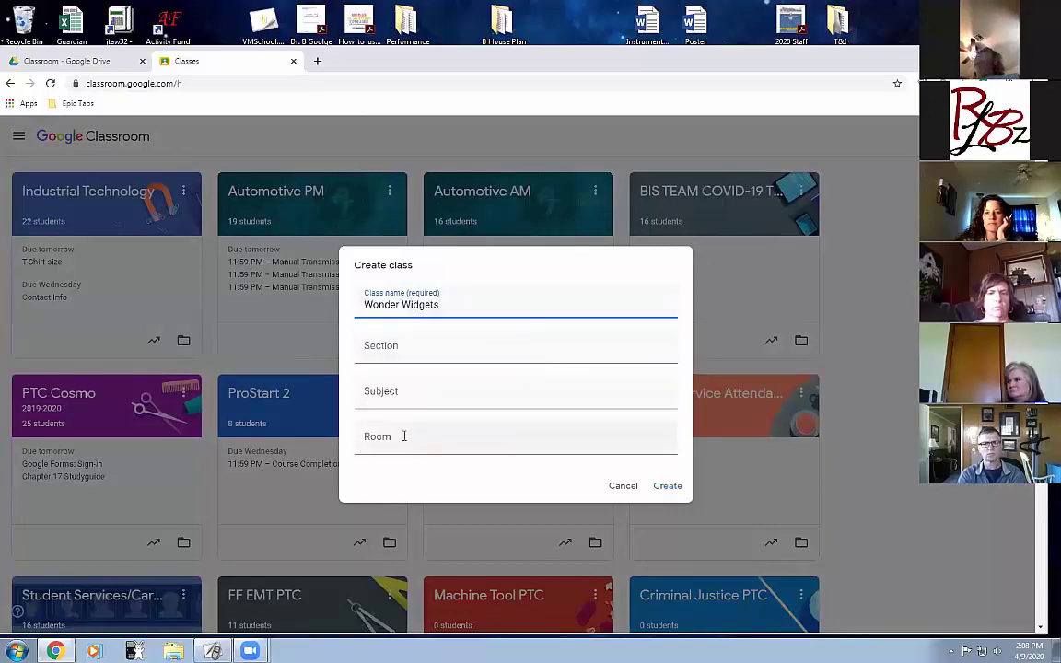
click(669, 488)
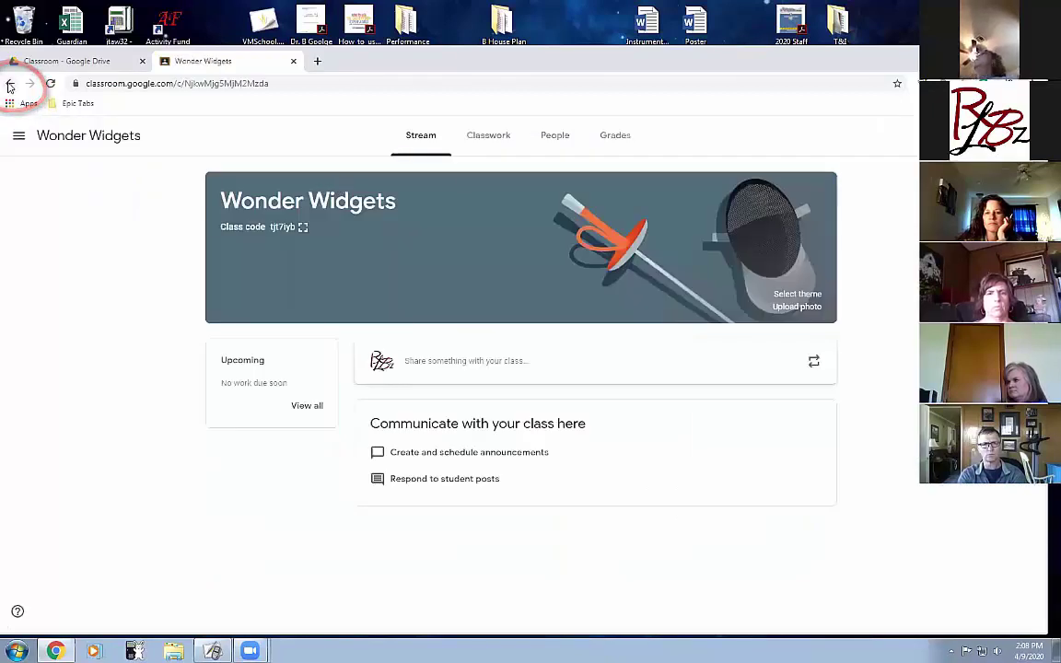
Go back to the overview of all classes and reopen the Wonder Widgets class.
click(19, 137)
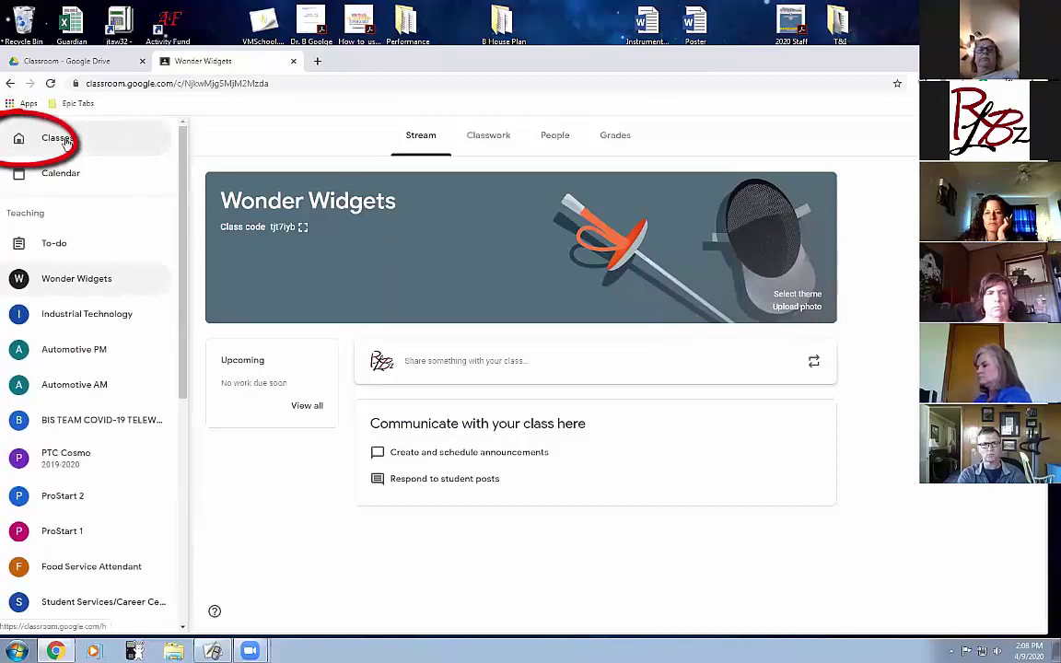
click(21, 139)
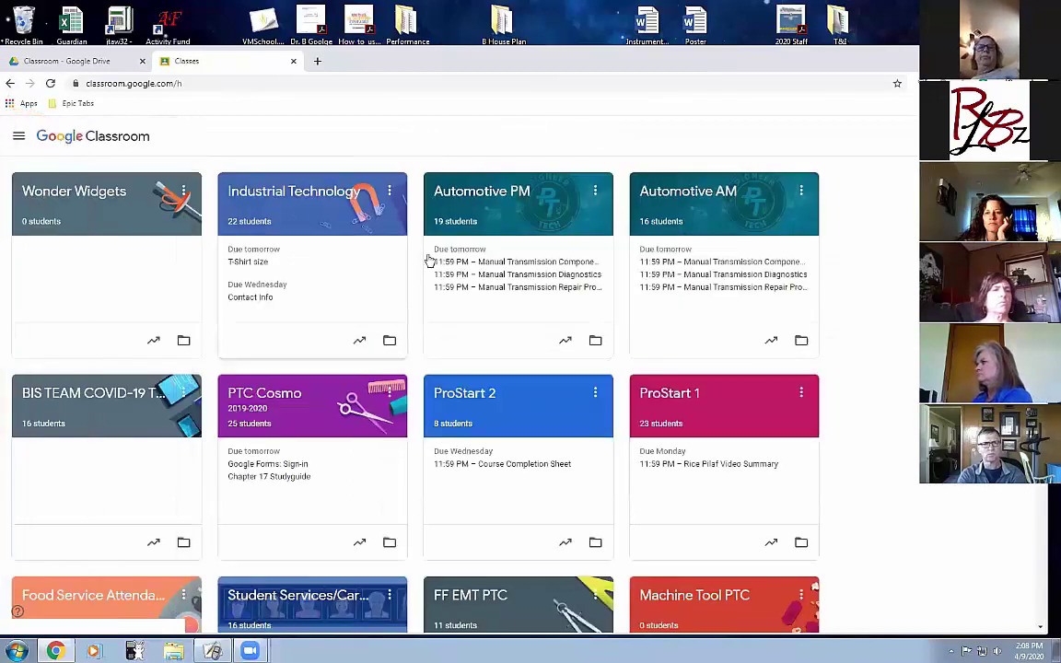
click(69, 192)
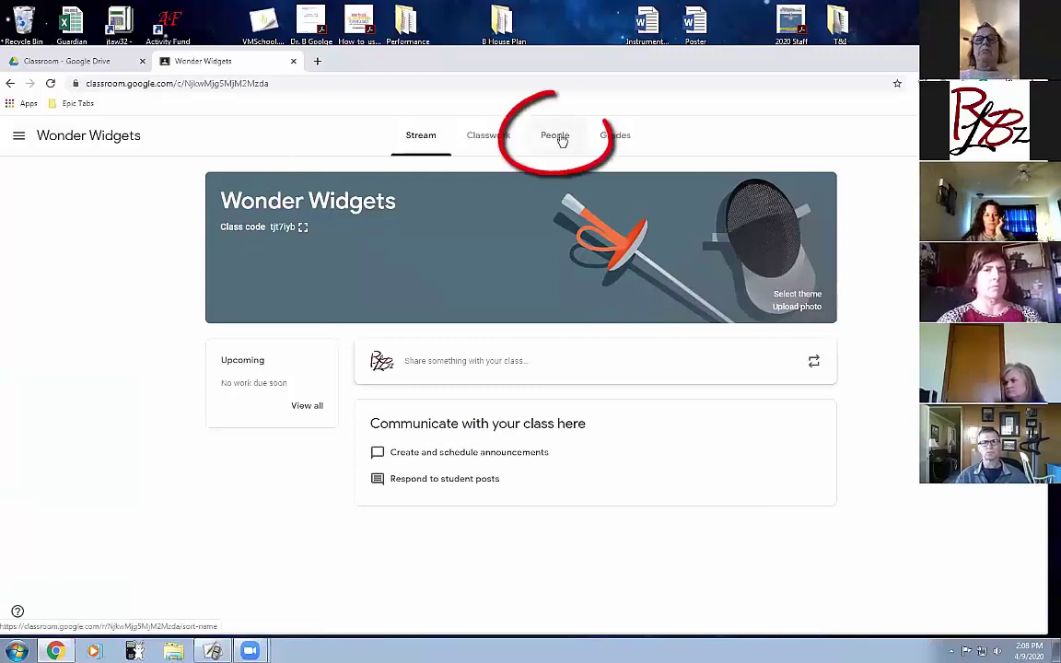
Invite two students to the Wonder Widgets class by searching for their first name and picking them from the results.
click(561, 138)
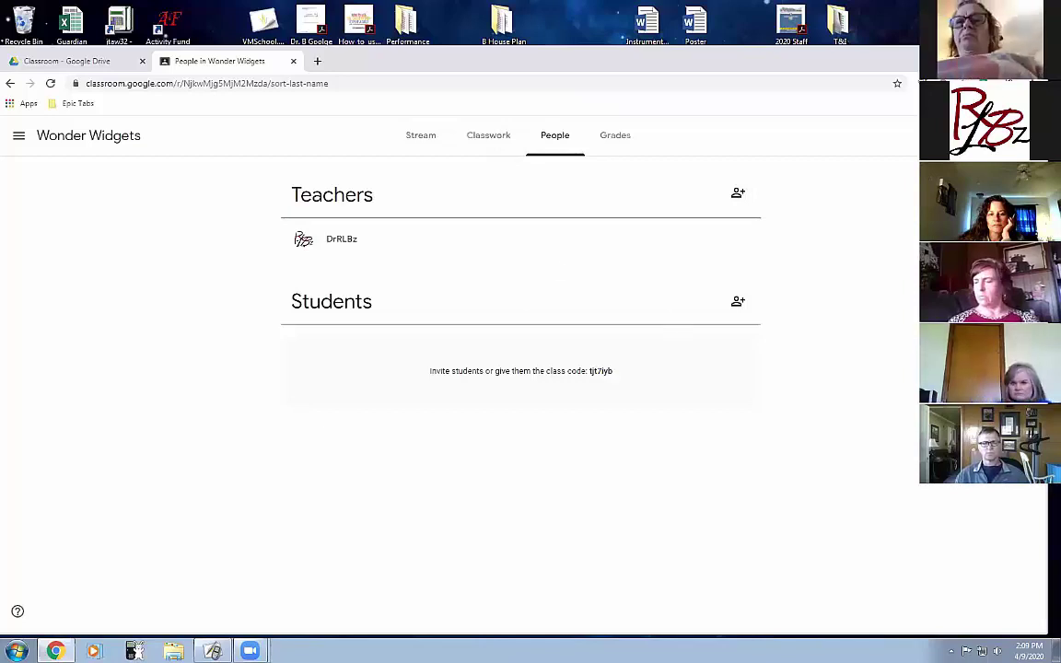
click(737, 304)
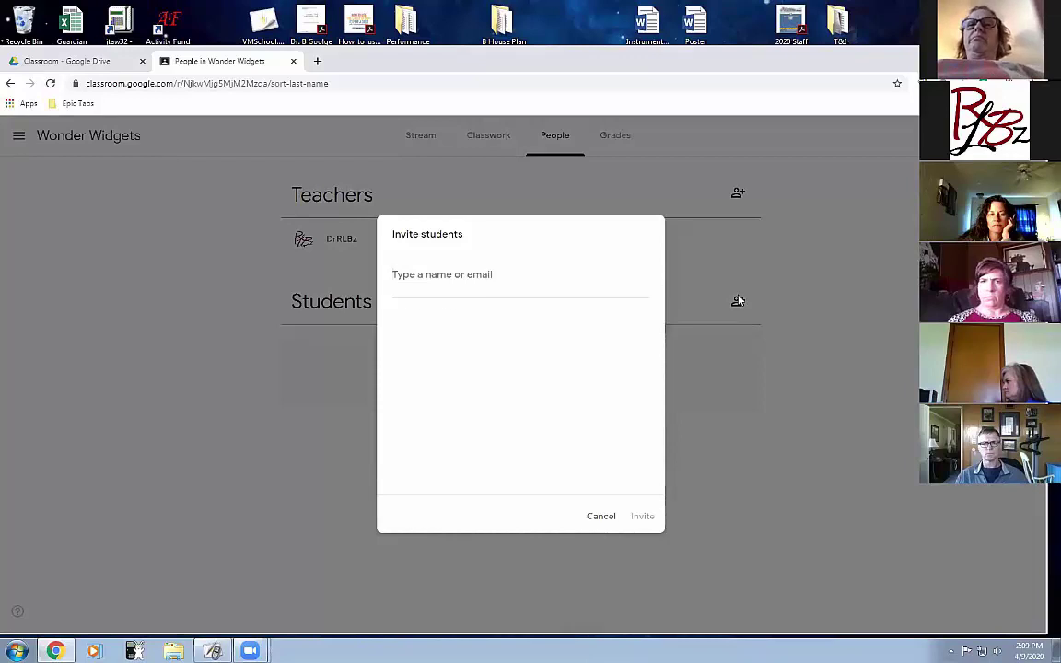
text(james)
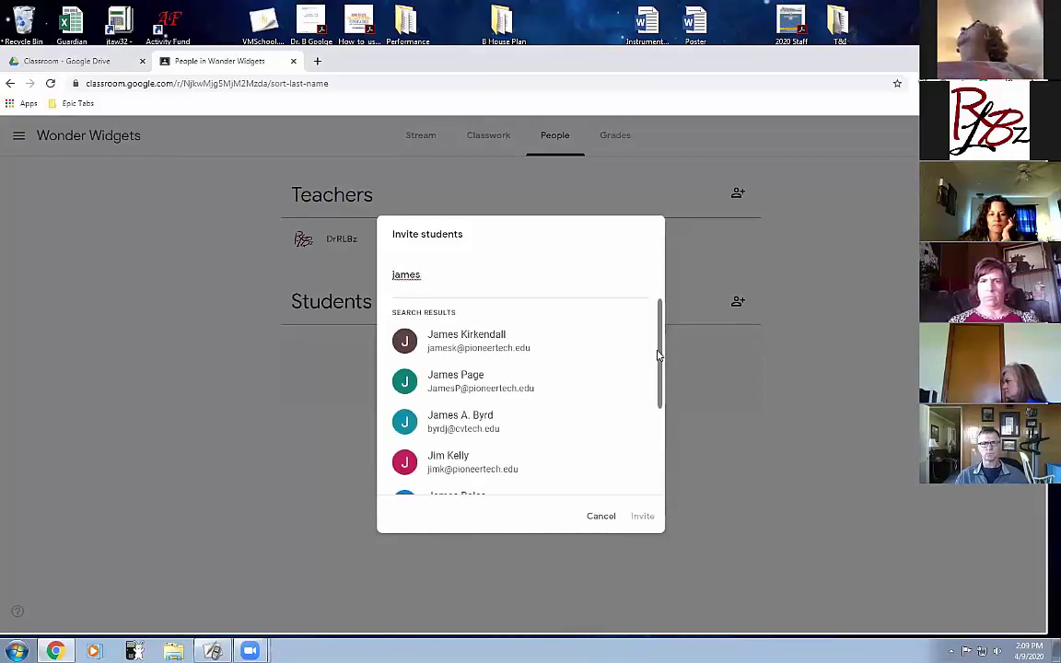
click(471, 376)
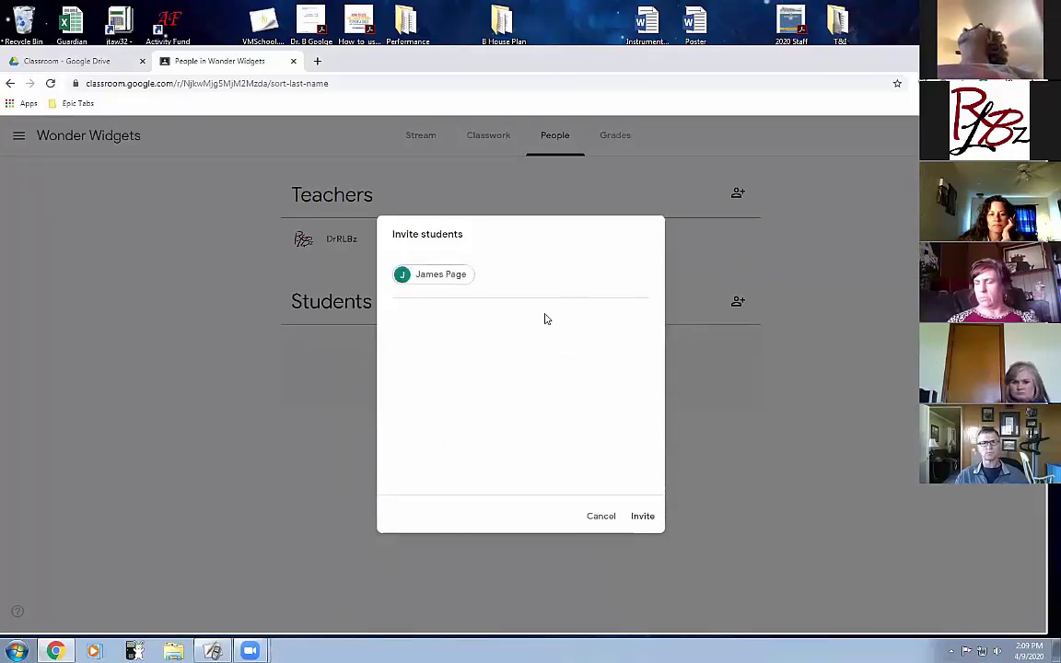
text(james)
click(478, 379)
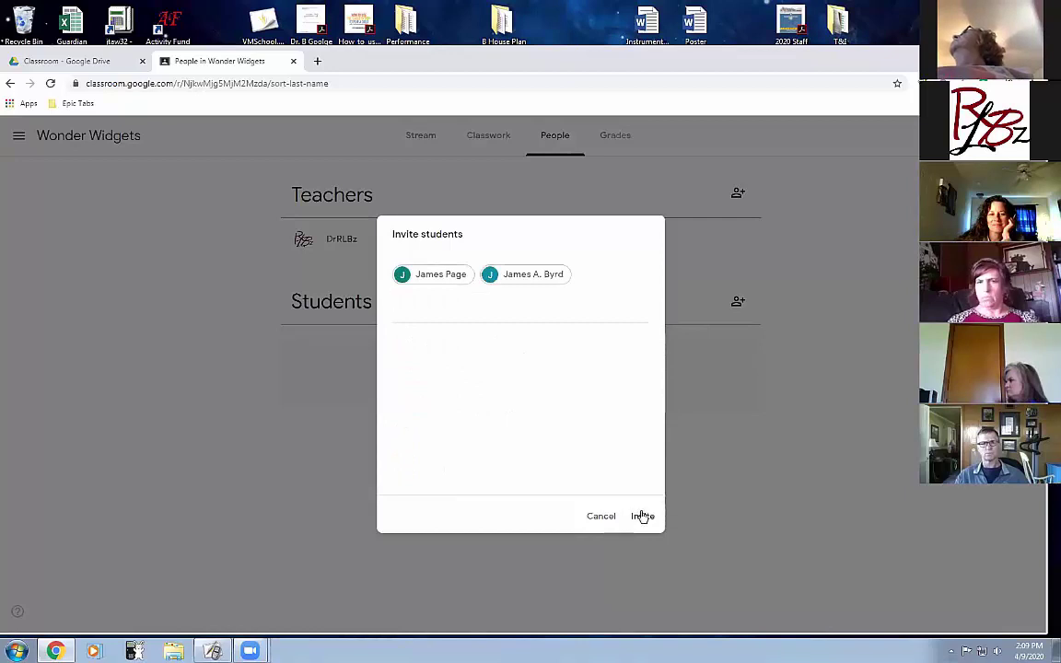
click(648, 518)
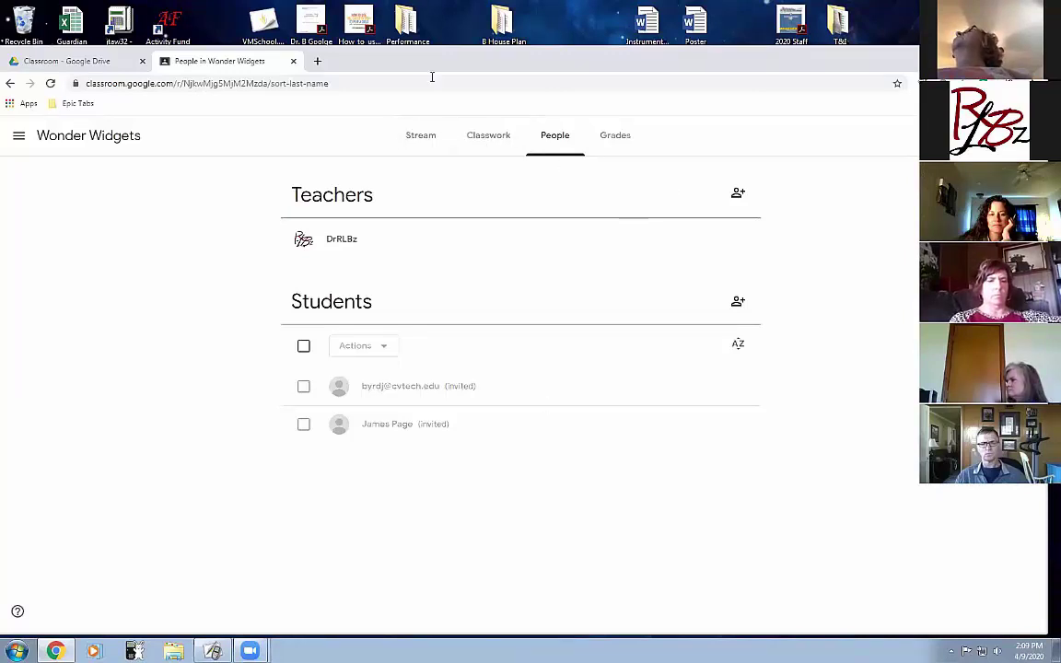
Display the Wonder Widgets class code enlarged, and open the dialog for joining a class in a separate browser tab.
click(423, 138)
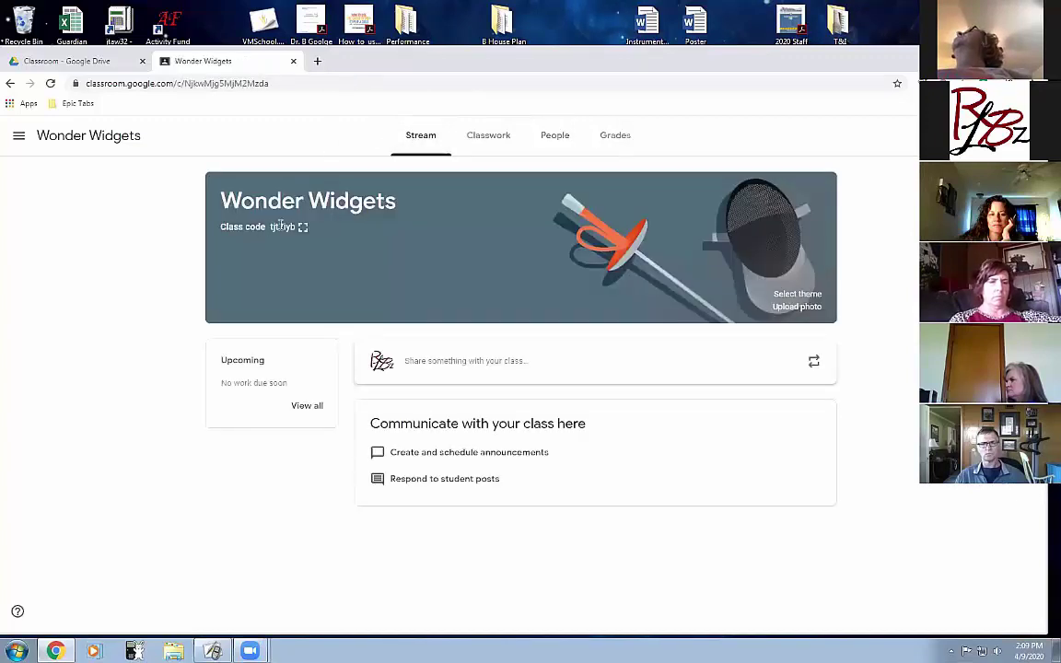
click(304, 228)
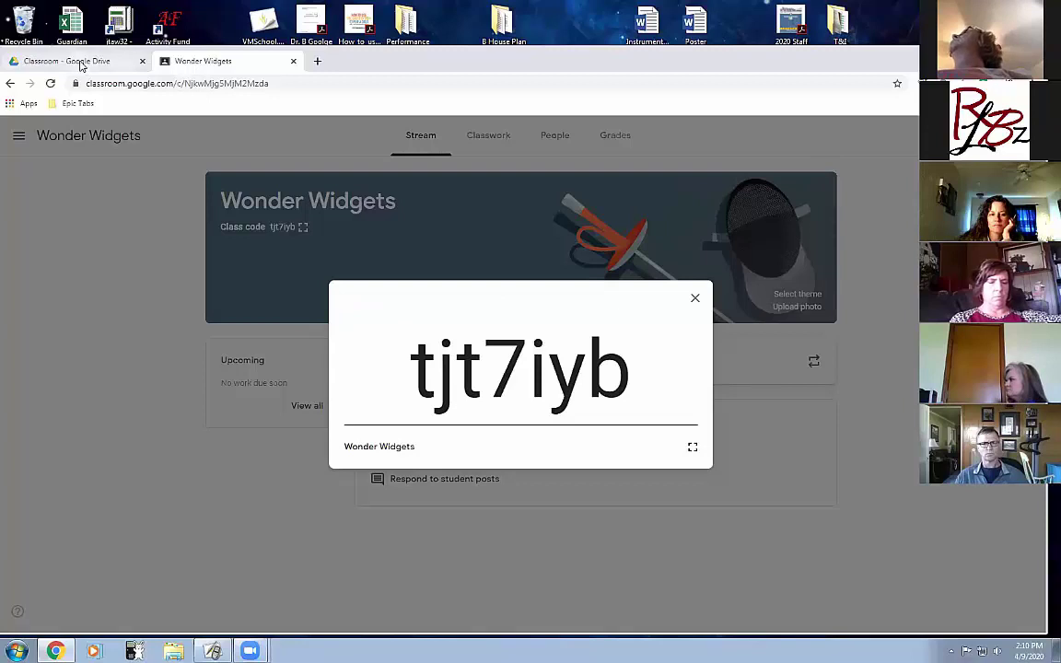
click(111, 63)
click(720, 122)
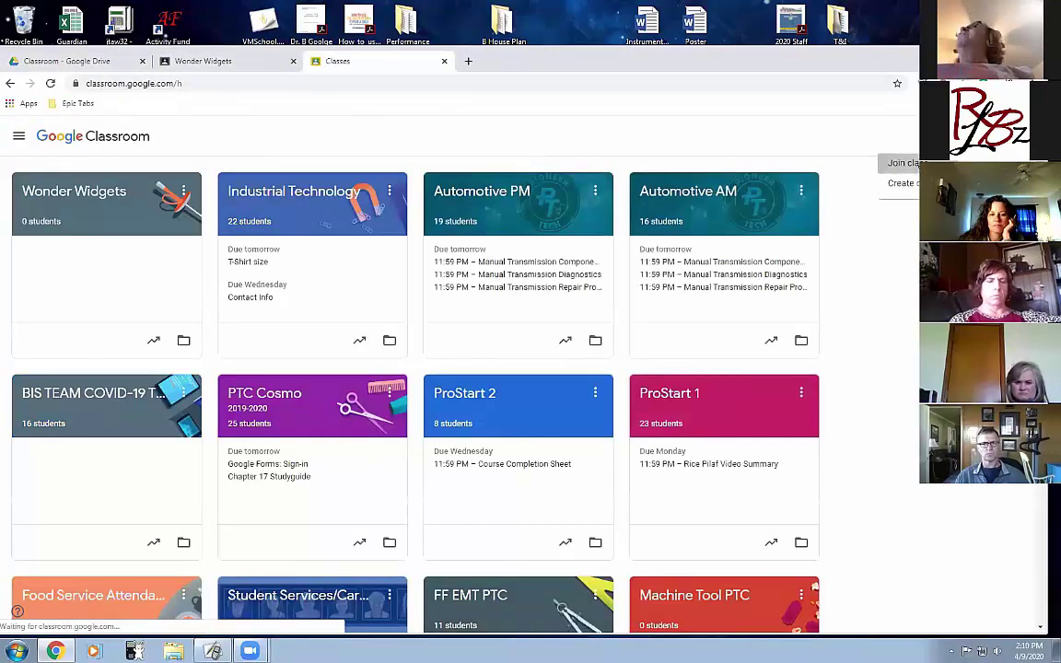
click(898, 163)
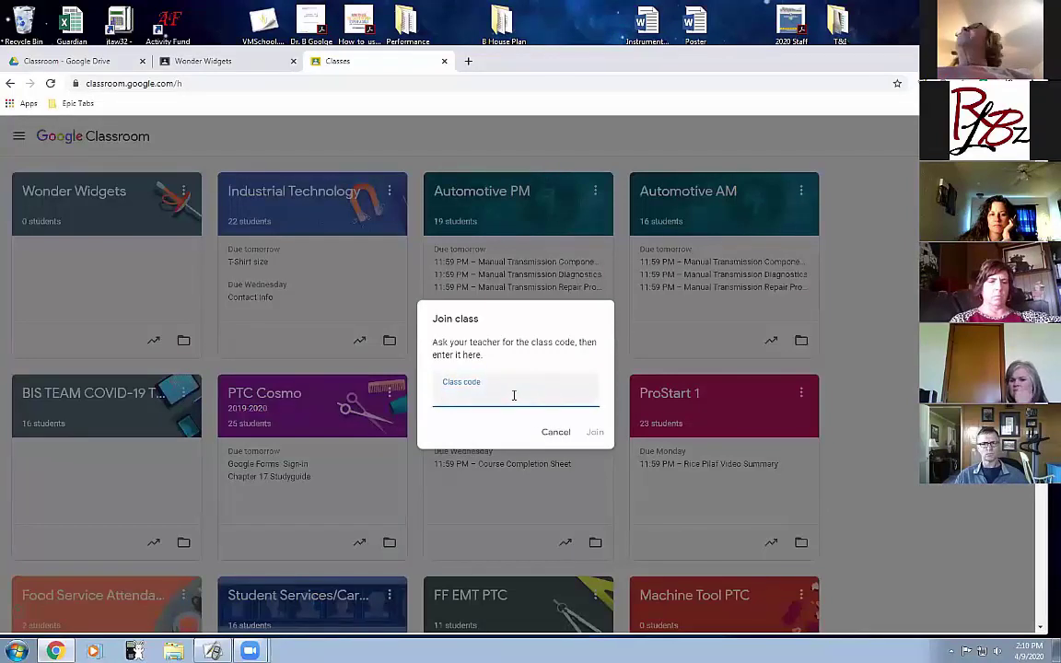
Return to the Wonder Widgets tab, reopen the enlarged class code to select its text, and close the display.
click(206, 65)
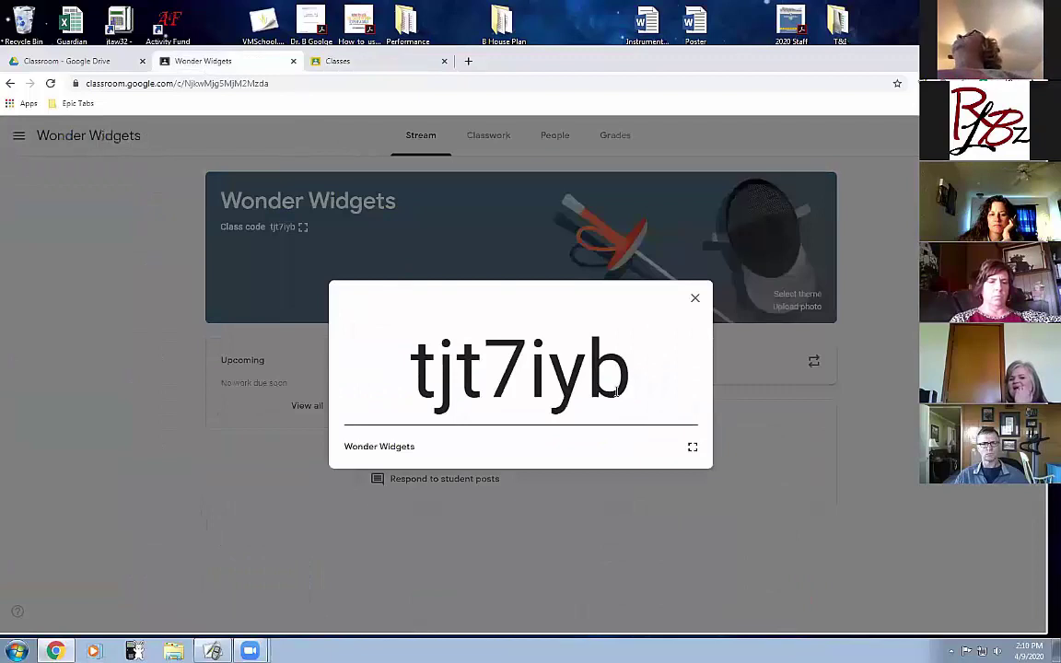
click(694, 299)
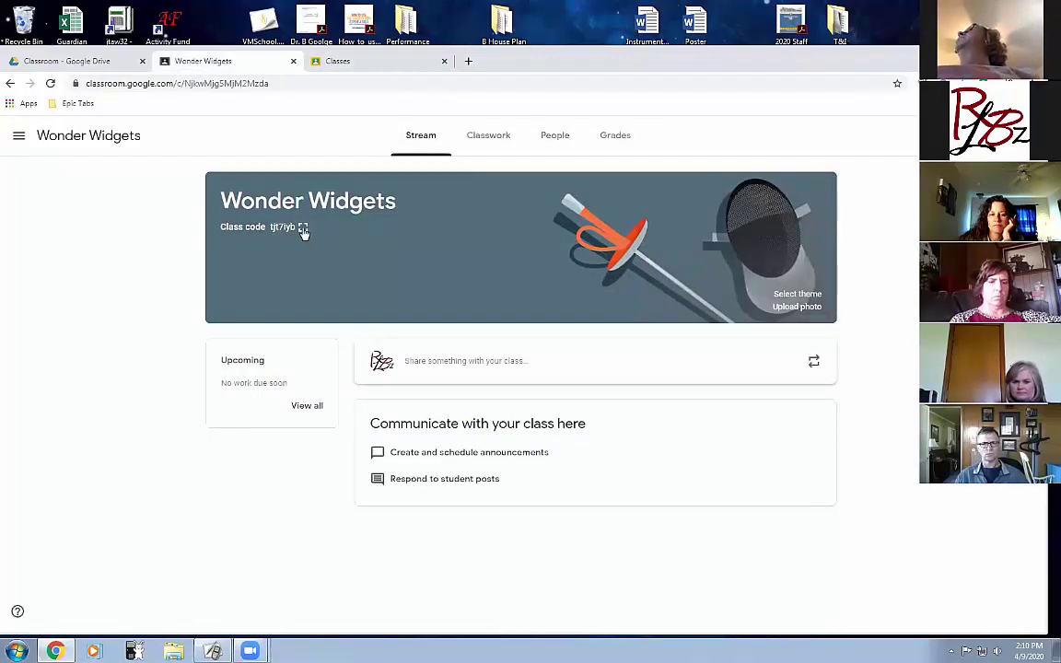
click(303, 228)
drag(624, 366, 401, 355)
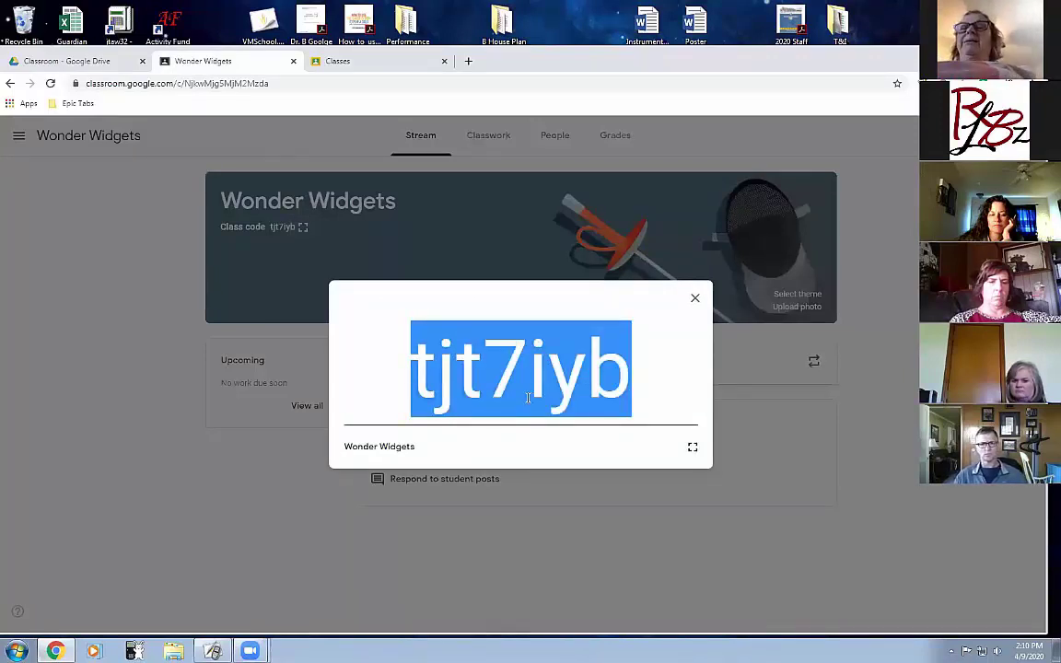
key(Escape)
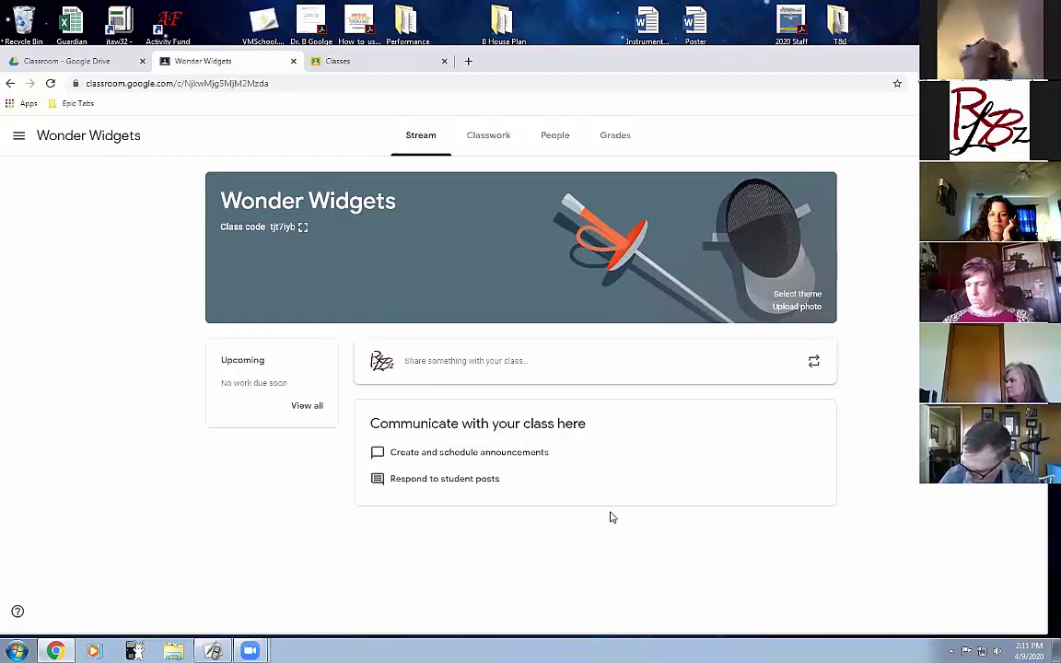
Add a topic named Unit1 to the Wonder Widgets classwork.
click(501, 141)
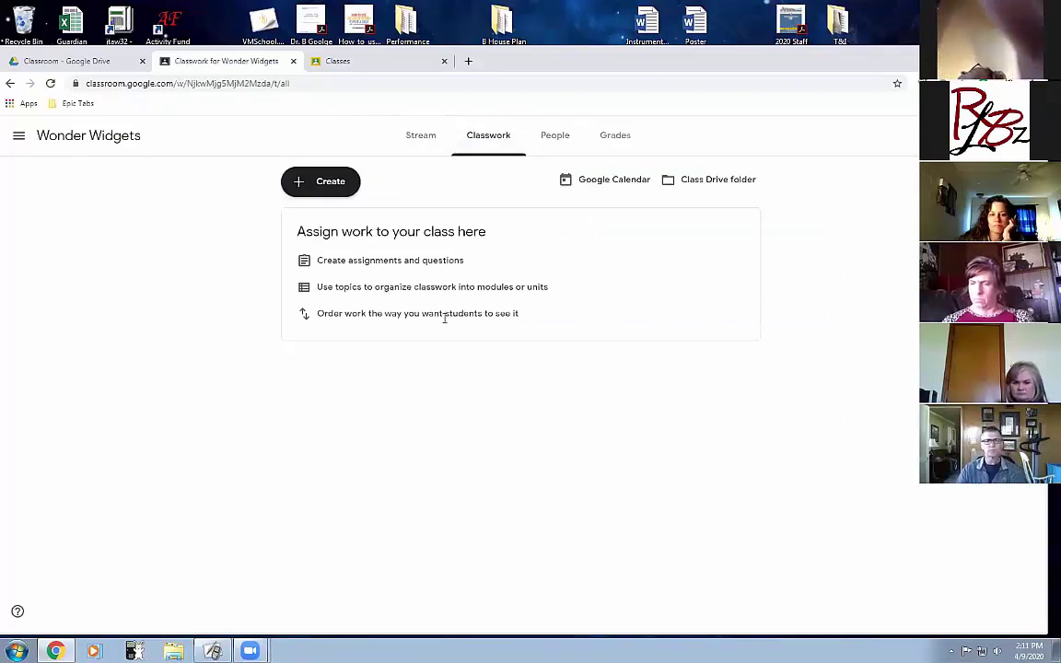
click(333, 184)
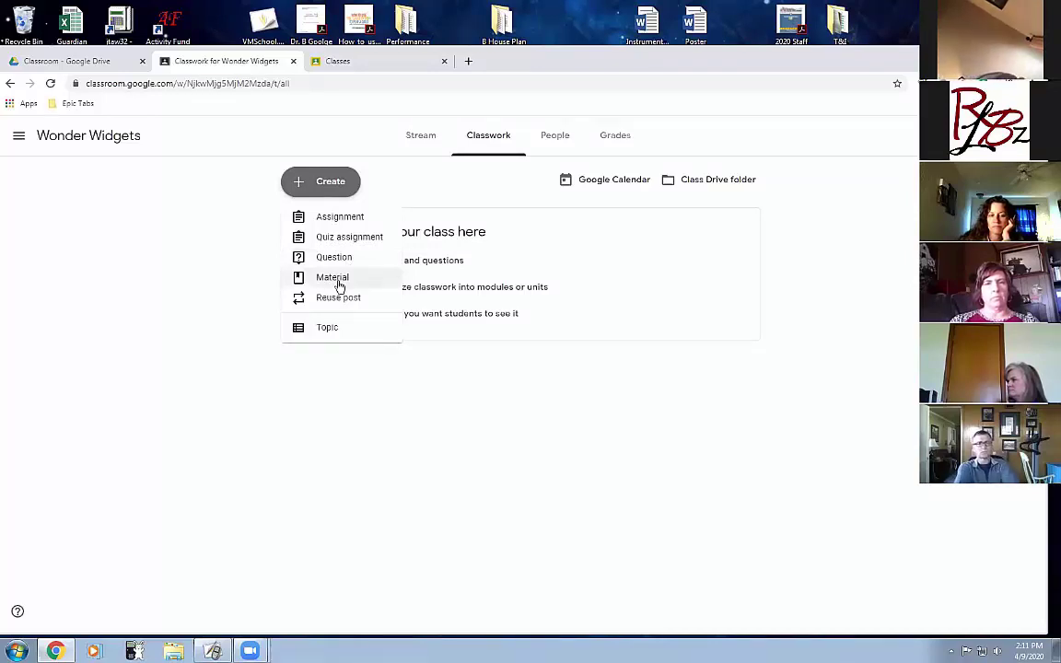
click(335, 338)
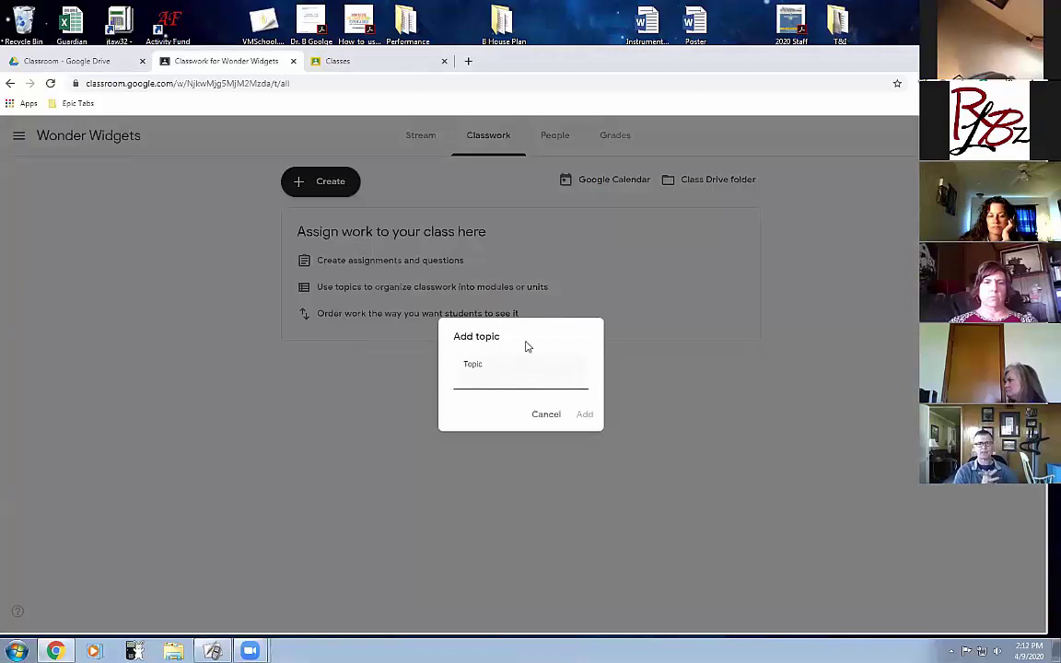
text(Unit1)
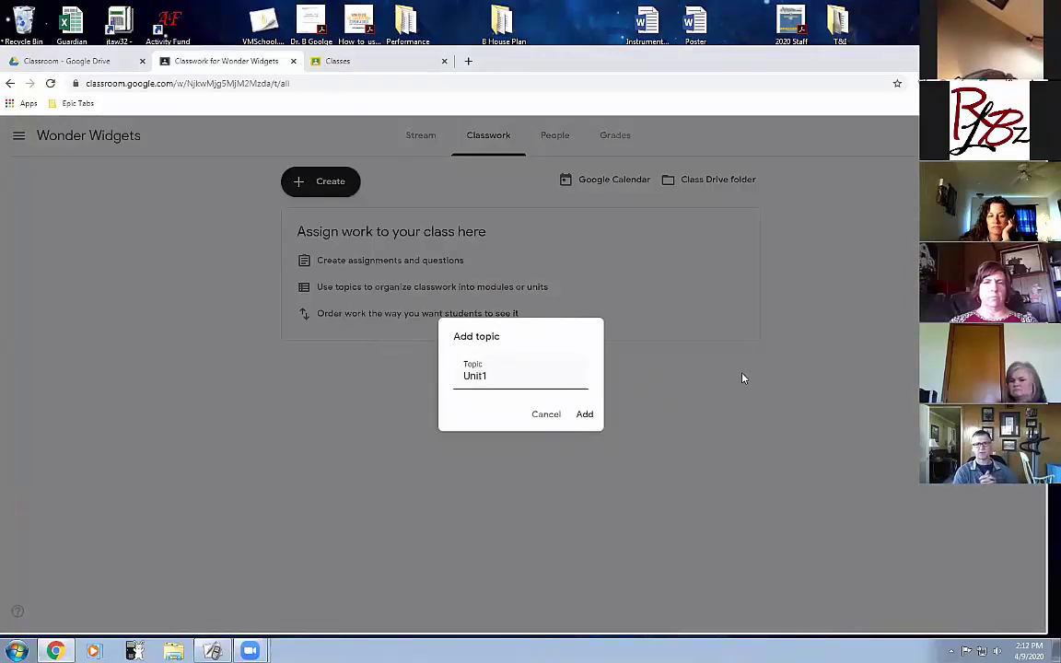
key(Return)
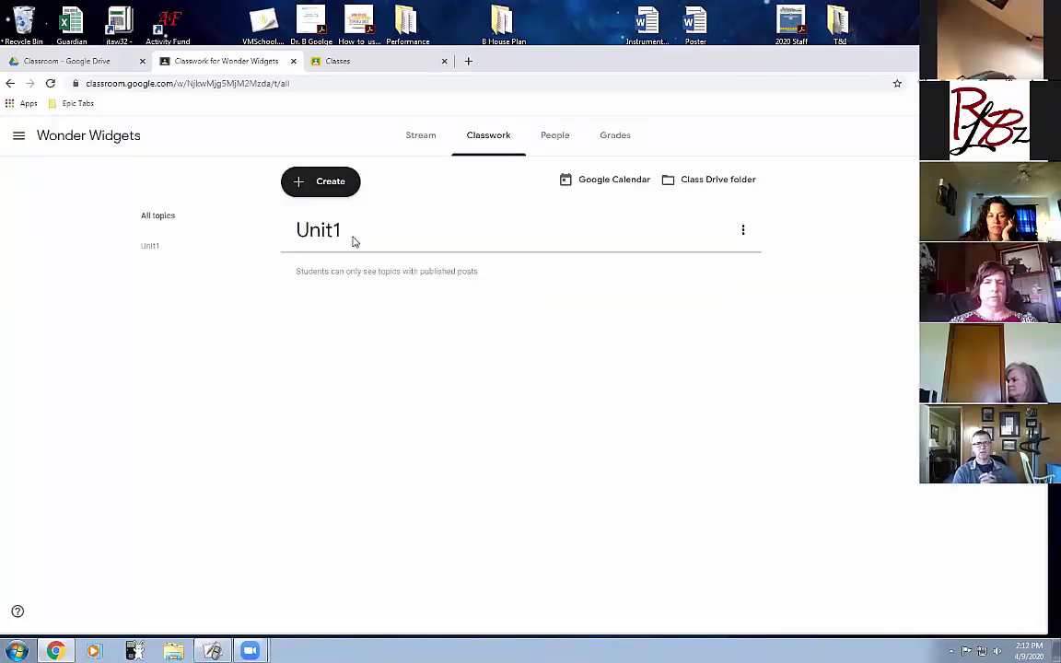
Add a second classwork topic named Unit 2.
click(334, 187)
click(328, 330)
text(Un)
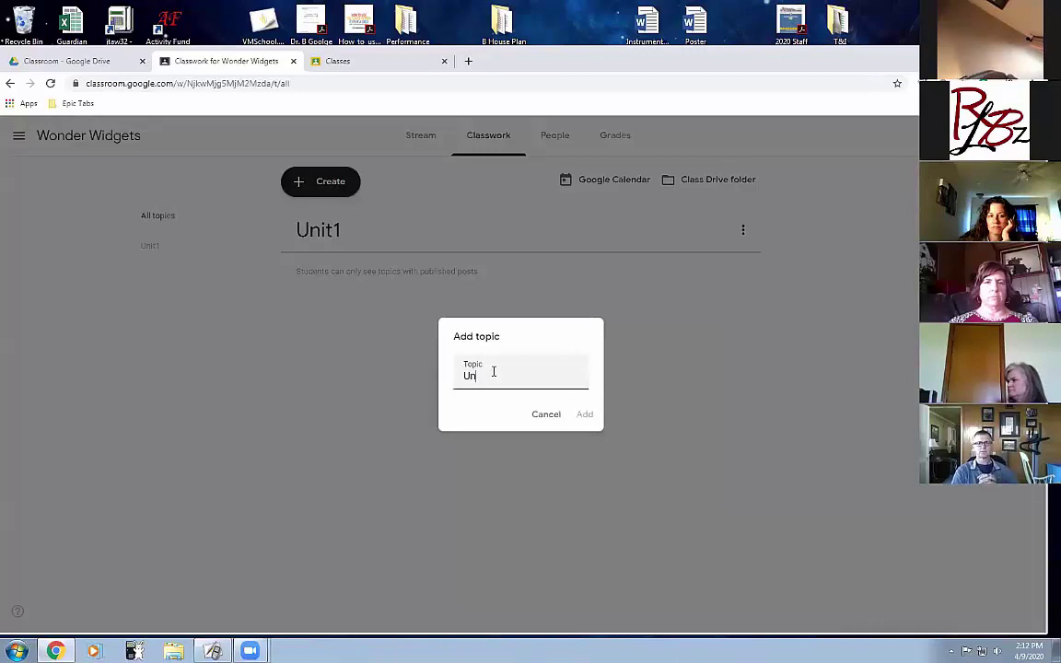
text(it 2)
key(Return)
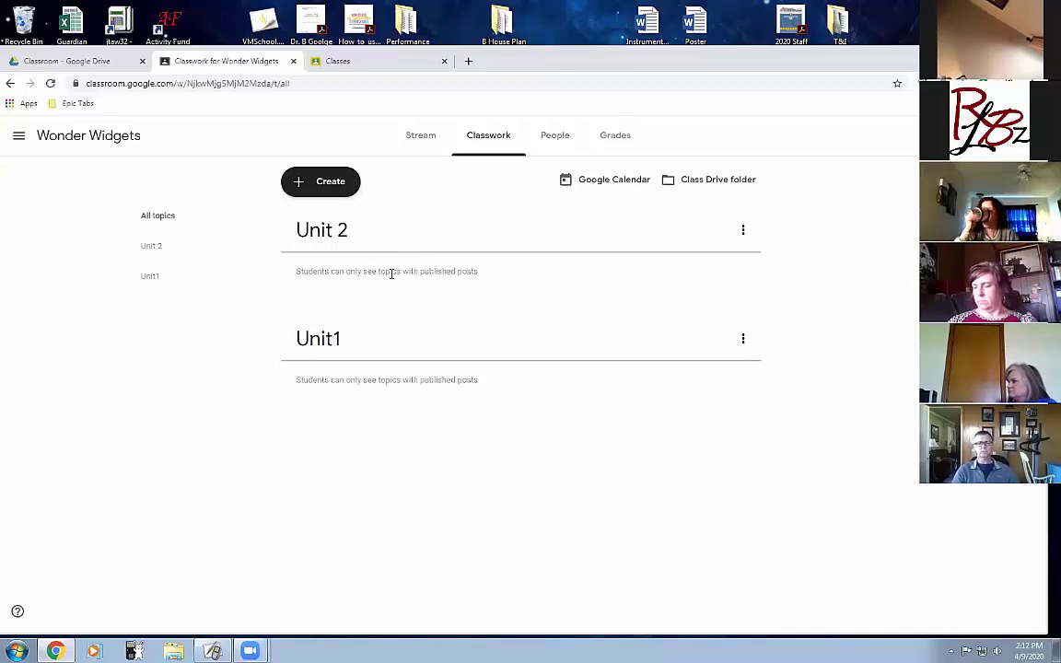
Reorder the classwork topics so that Unit1 comes before Unit 2.
click(337, 186)
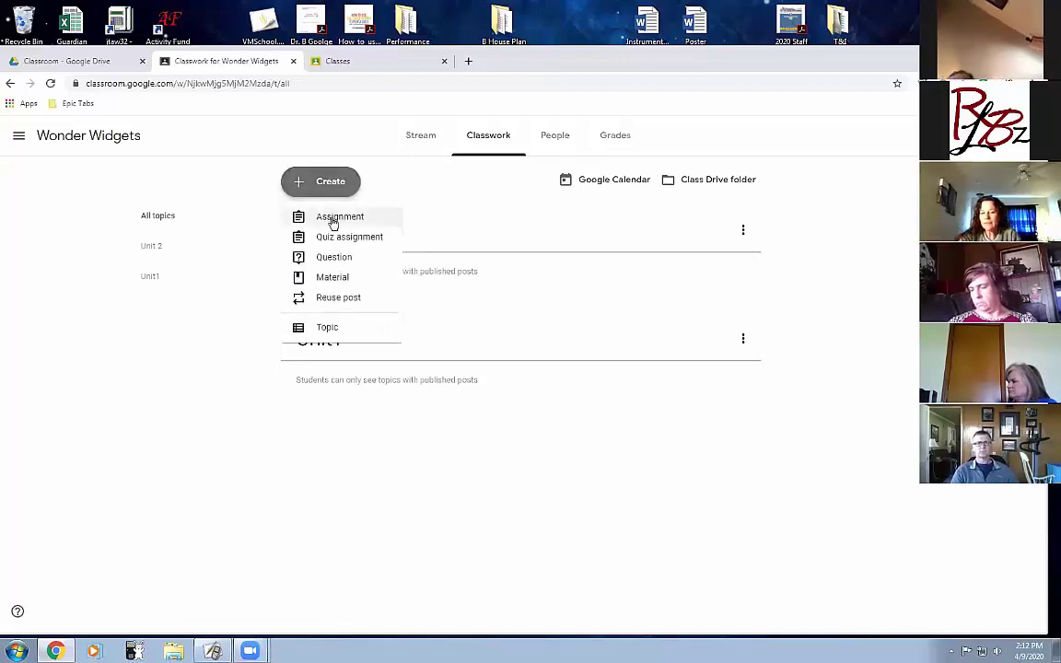
click(408, 174)
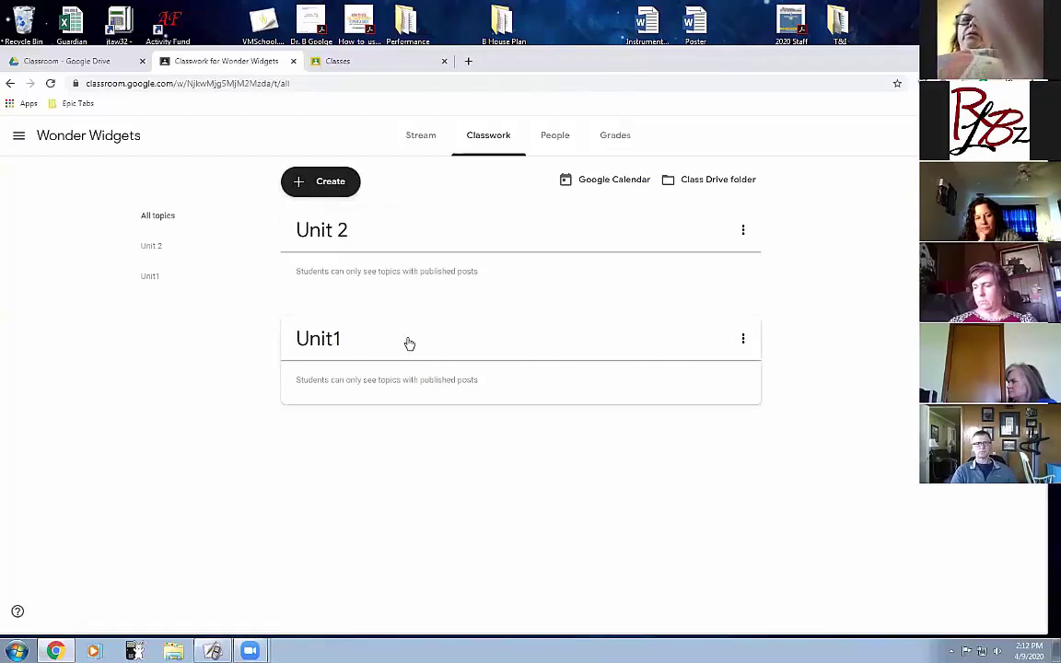
drag(408, 343, 413, 289)
drag(419, 222, 414, 218)
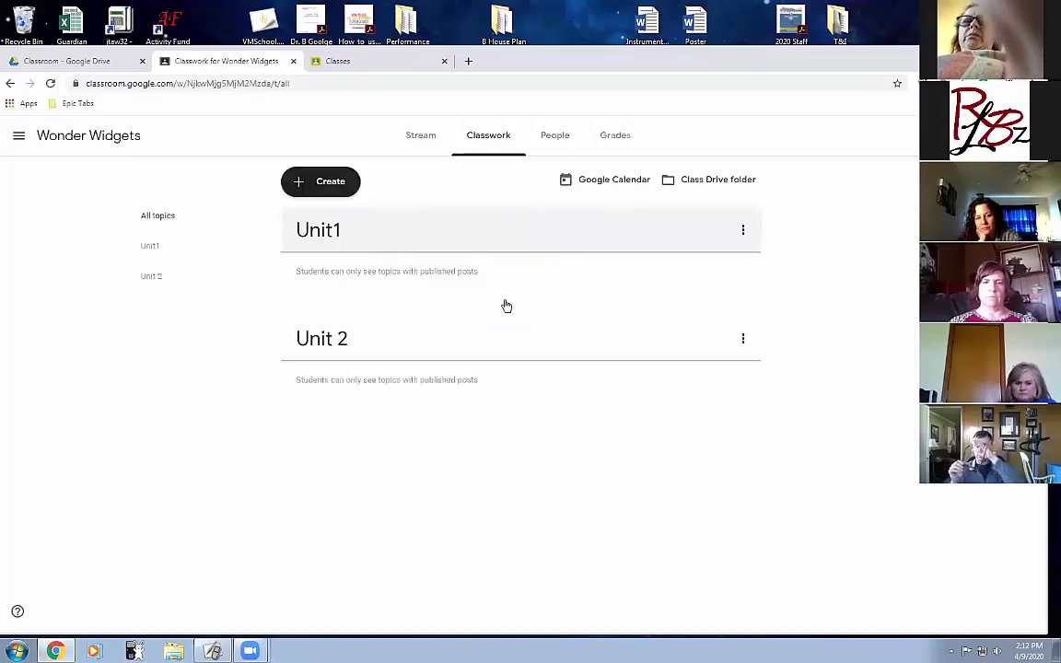
drag(447, 338, 440, 201)
drag(426, 330, 387, 191)
Start a new assignment titled "First Assignment" with the instructions "Git R Done".
click(324, 181)
click(324, 217)
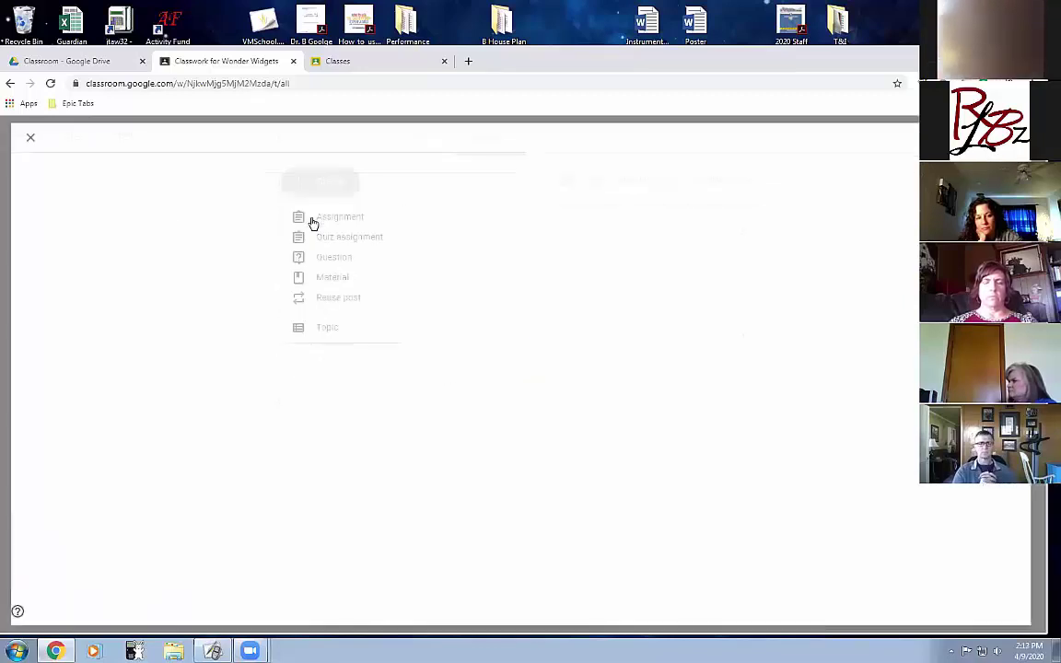
text(First Assignment)
click(117, 234)
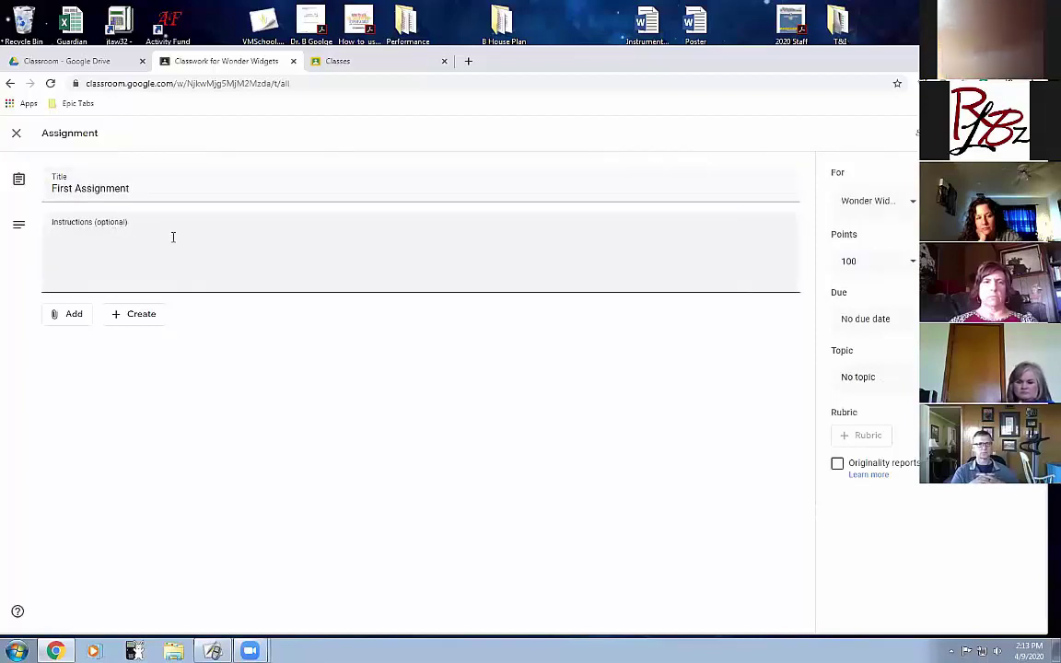
text(Git R Done)
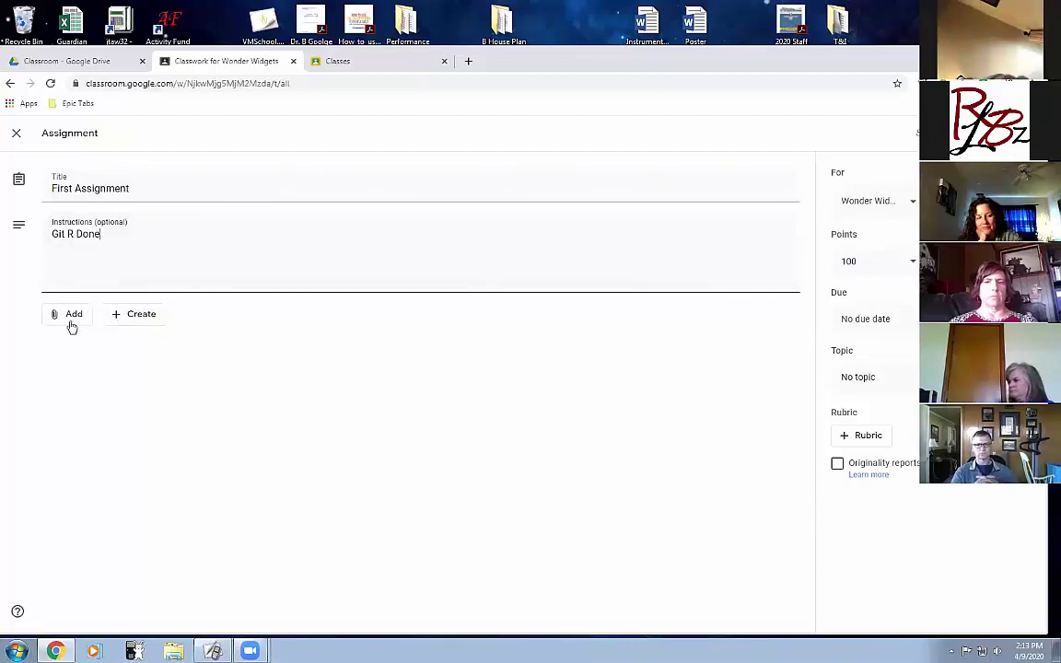
Examine which attachment sources and which new Google file types are available for the assignment.
click(71, 320)
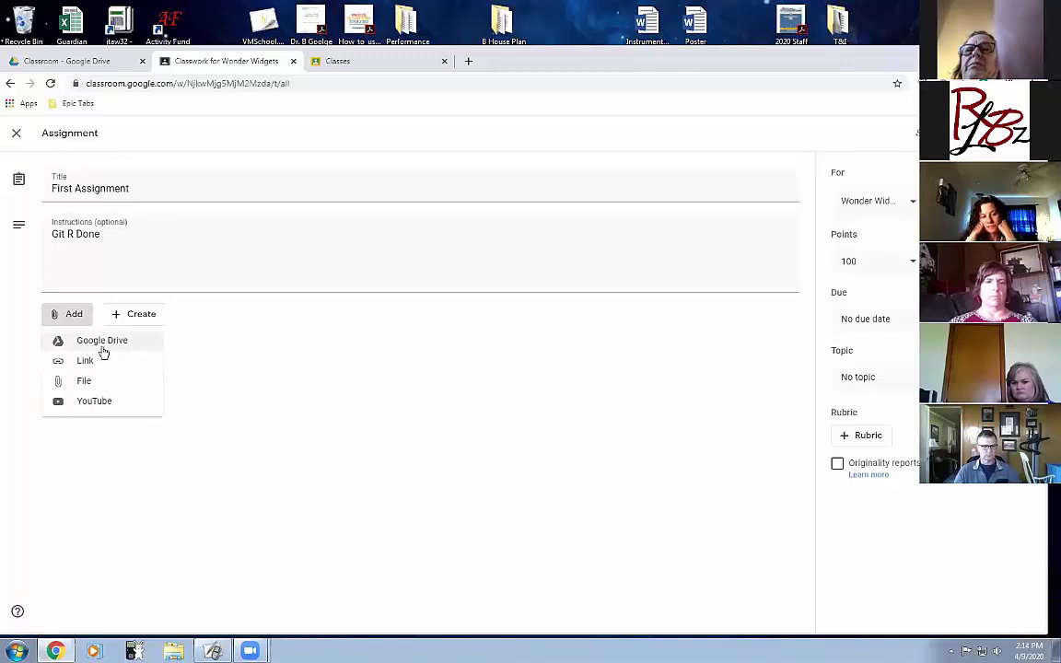
click(154, 322)
click(153, 320)
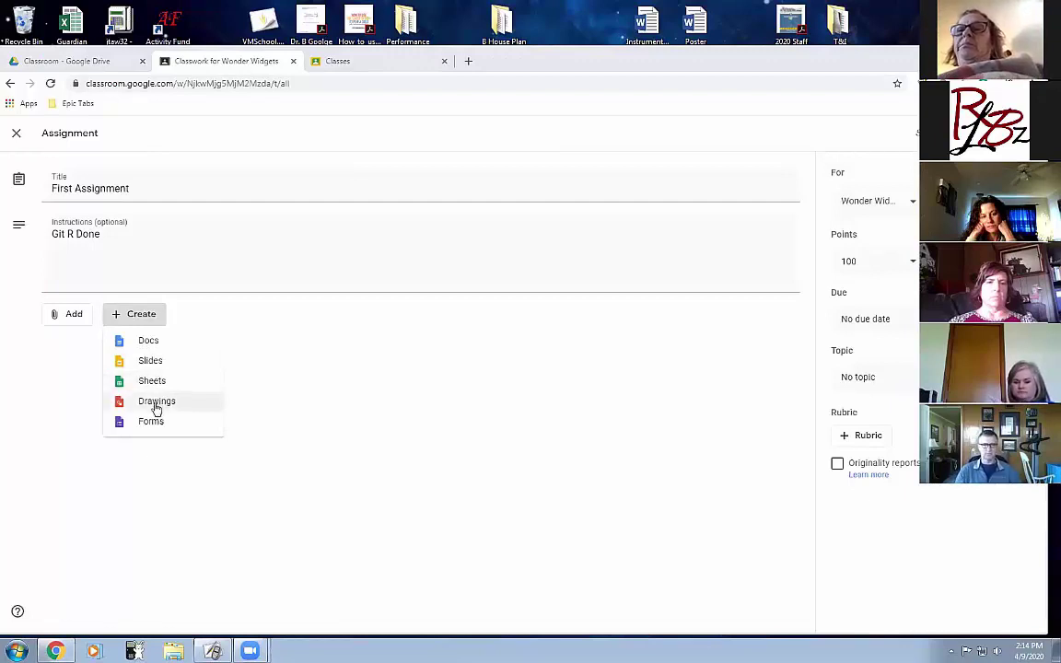
click(402, 377)
click(153, 321)
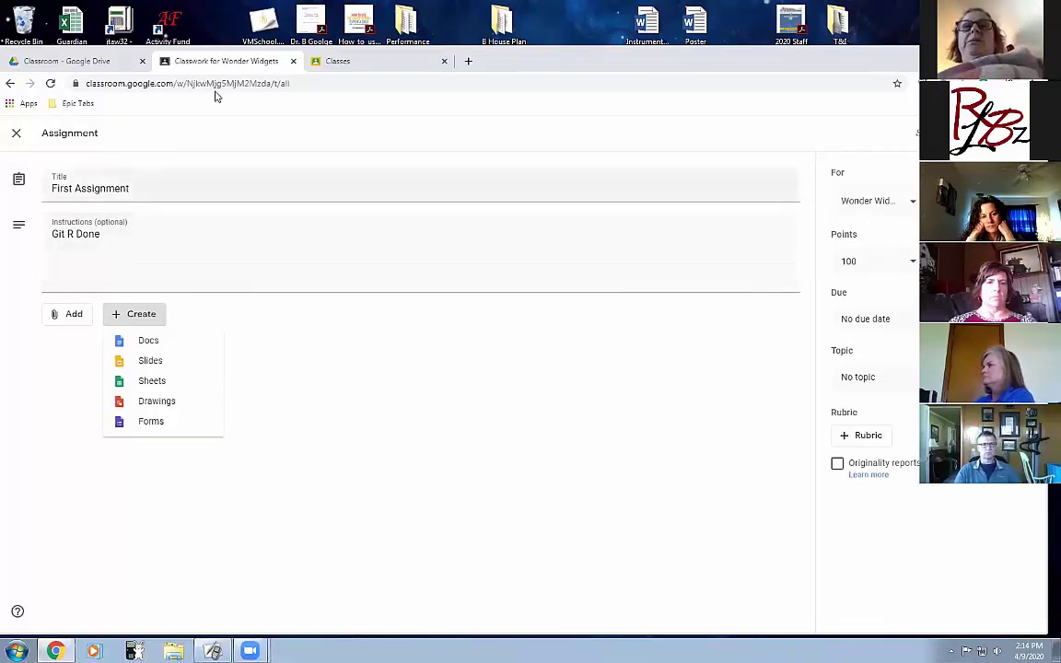
Look through the folders and files stored in the Automotive class folder in Google Drive.
click(60, 61)
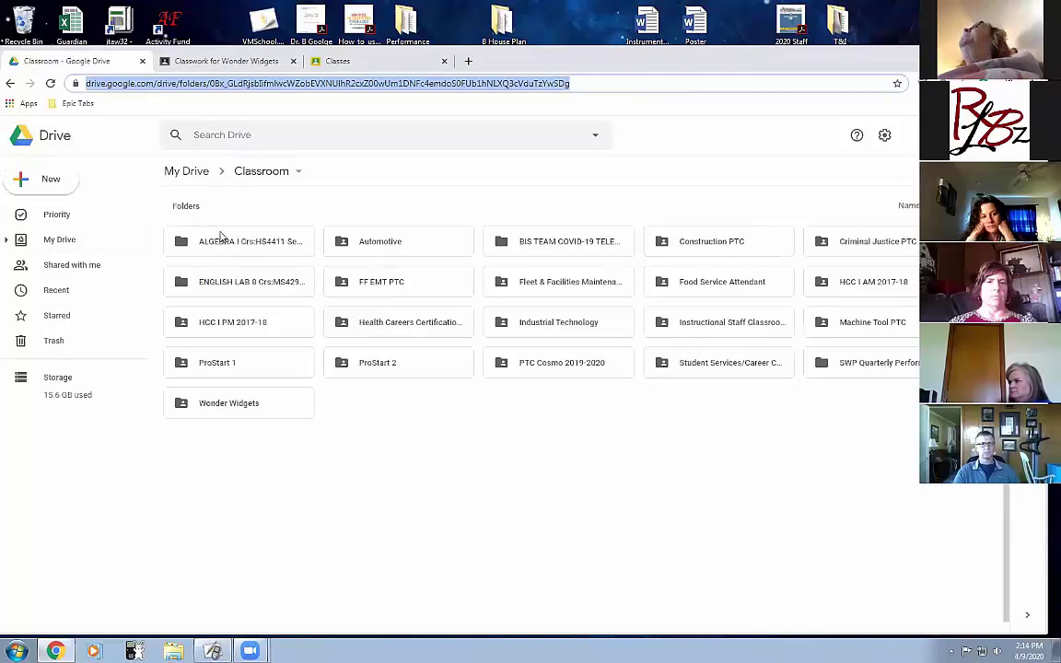
double_click(379, 241)
scroll(211, 442, down, 5)
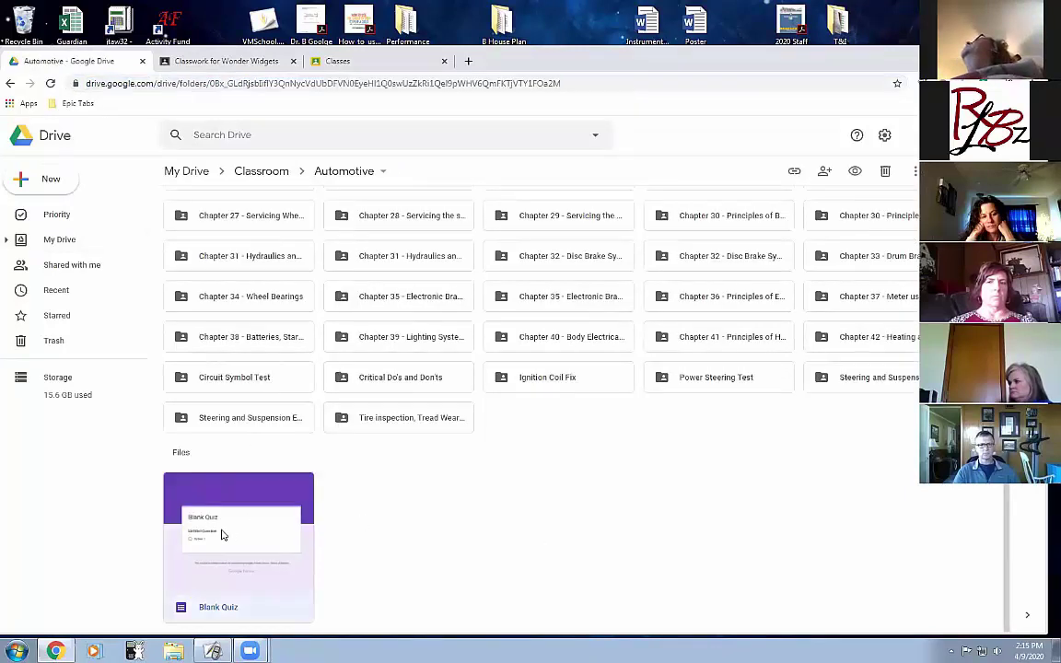
Search Google Drive for "untitled" from the First Assignment attachment picker, and leave the picker without adding a file.
click(208, 61)
click(71, 318)
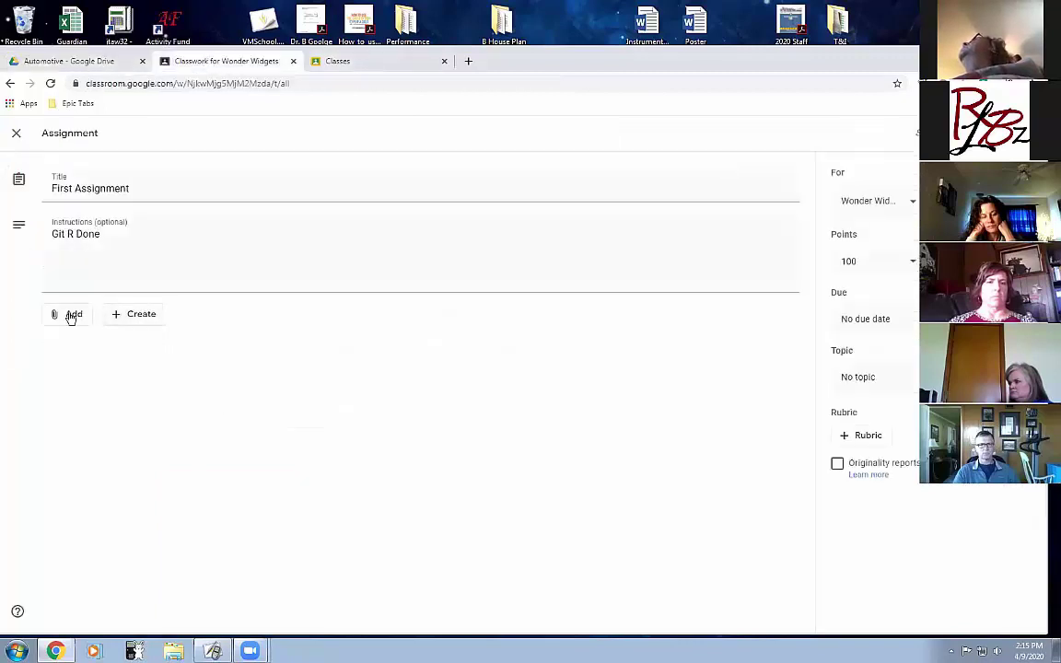
click(71, 317)
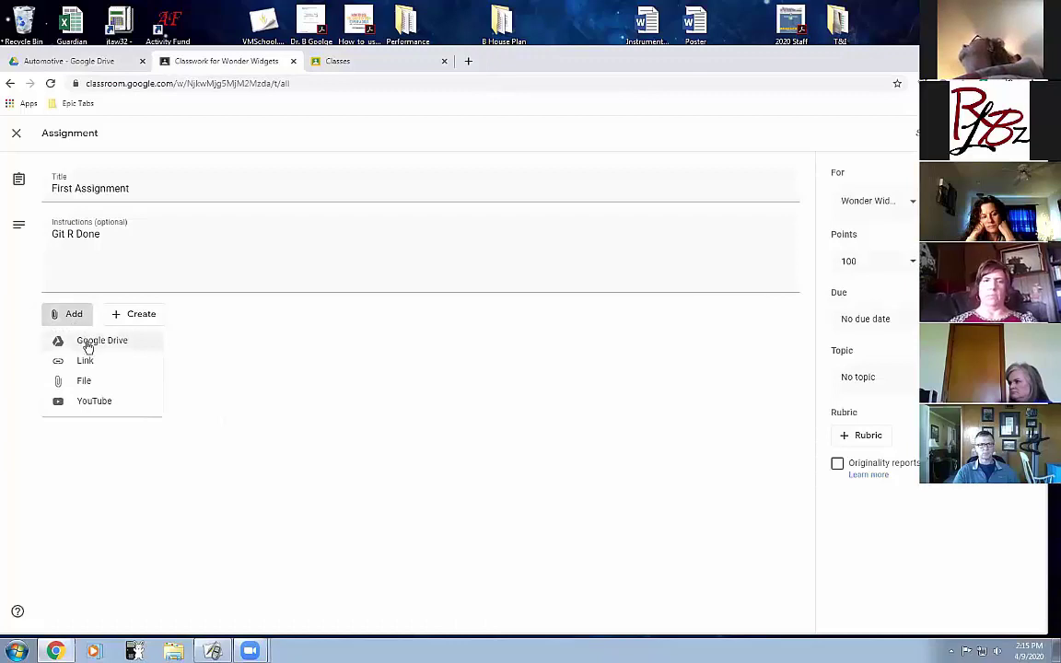
click(89, 345)
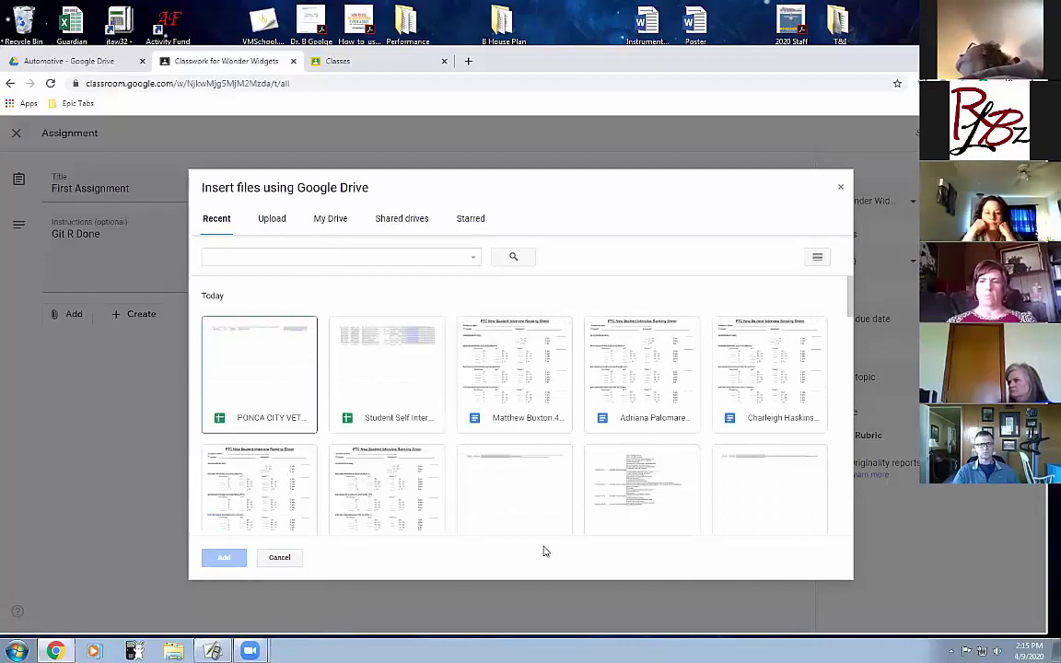
click(318, 256)
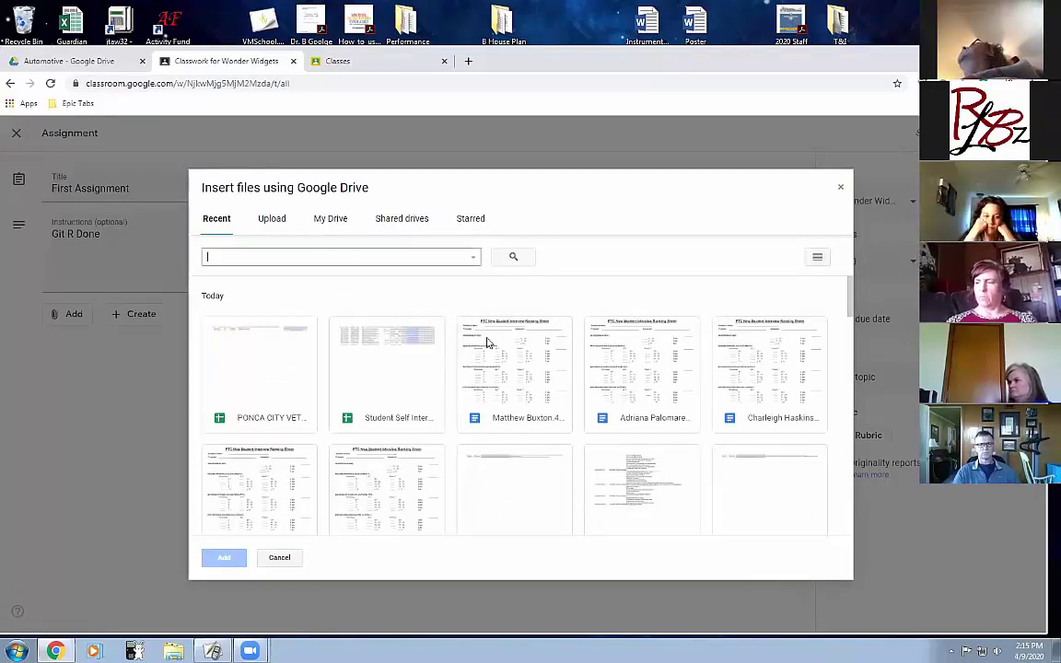
text(untitled)
key(Return)
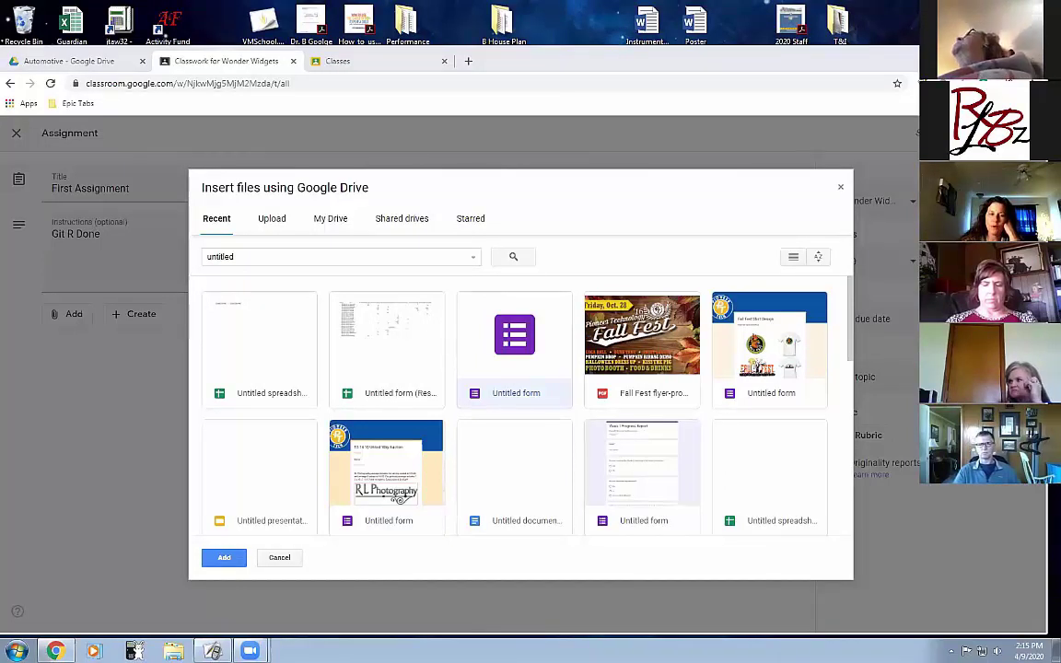
click(842, 184)
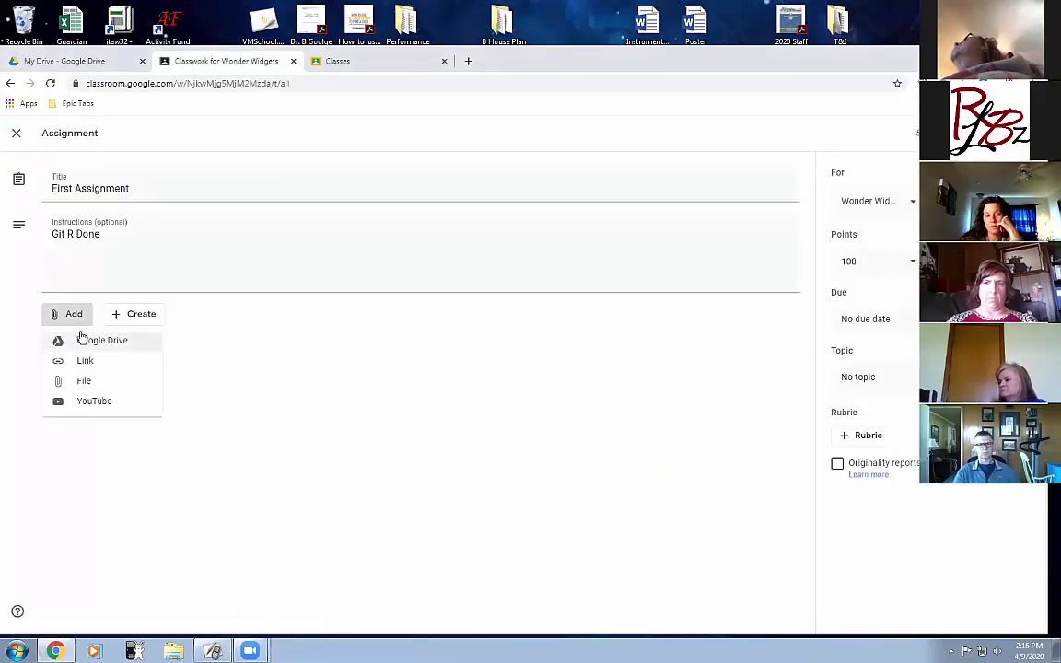
Create a new Google Form as an attachment to First Assignment.
click(153, 316)
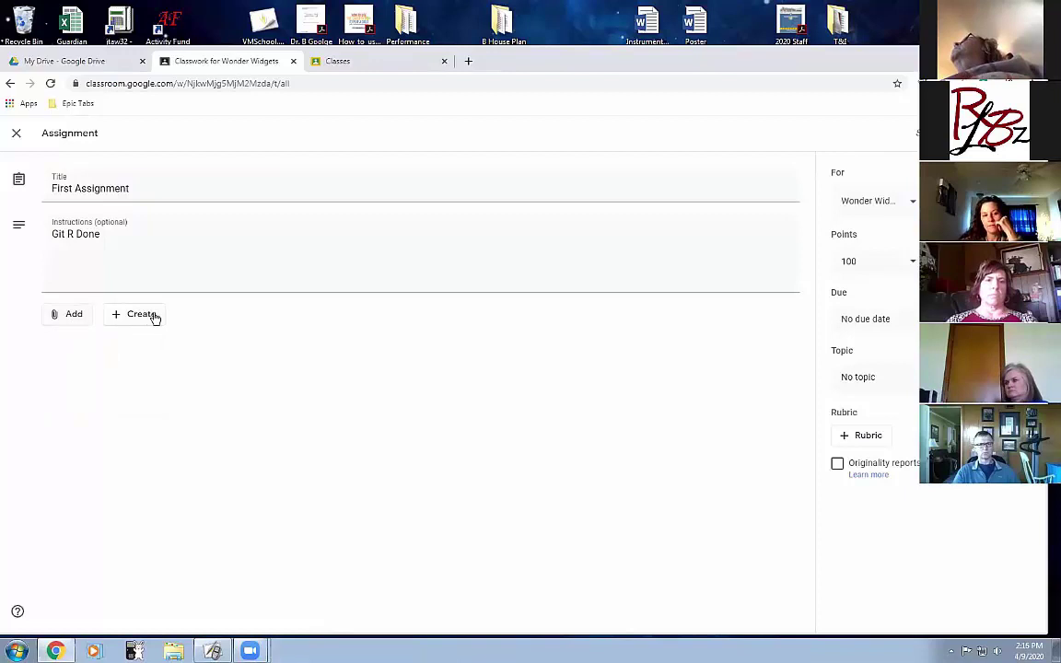
click(143, 316)
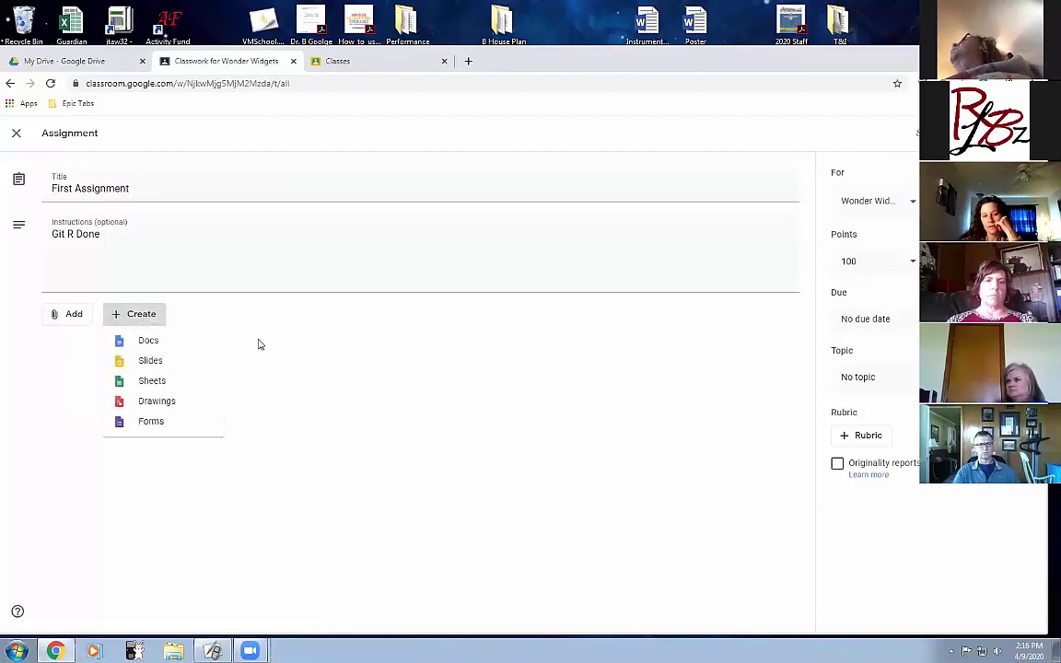
click(146, 315)
click(146, 315)
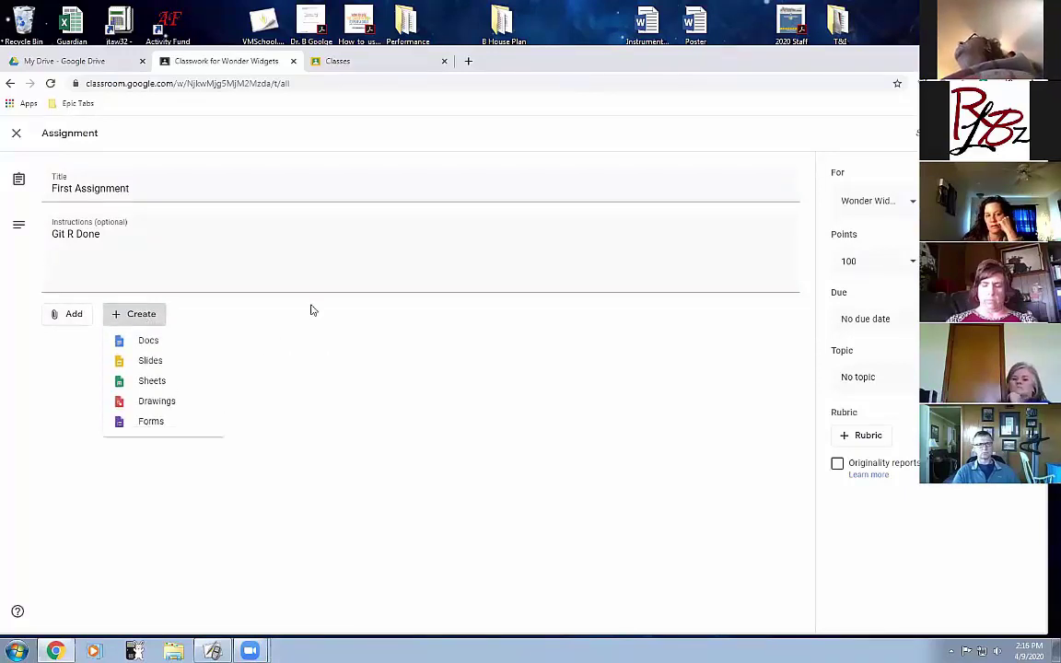
click(151, 423)
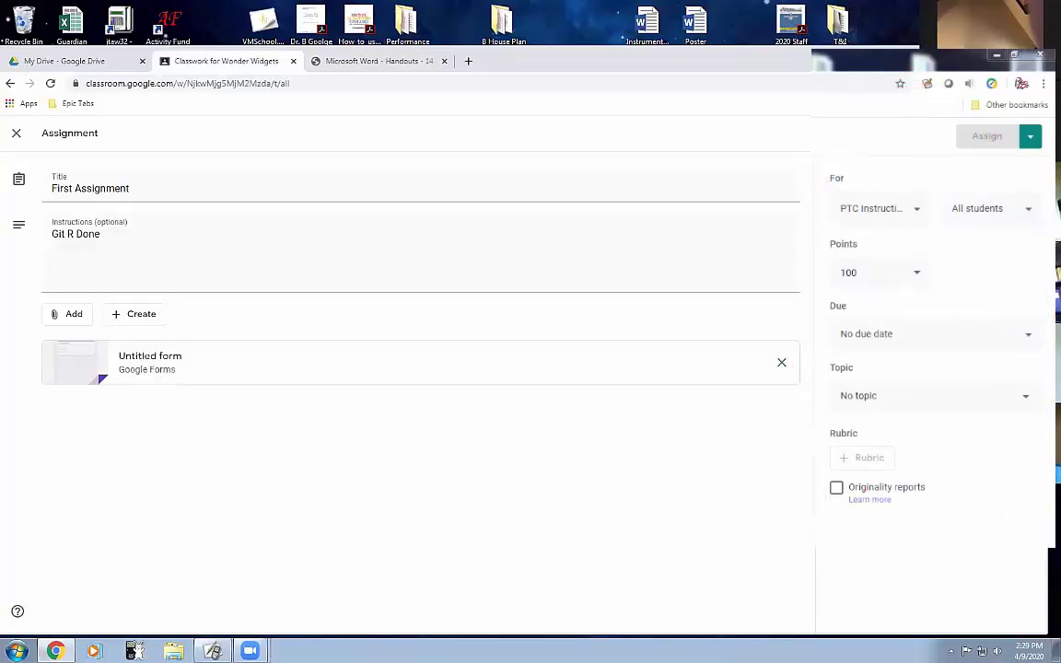
Try selecting additional classes for the assignment, including the Industrial Technology and BIS TEAM classes, and check the student selection for Wonder Widgets.
click(880, 208)
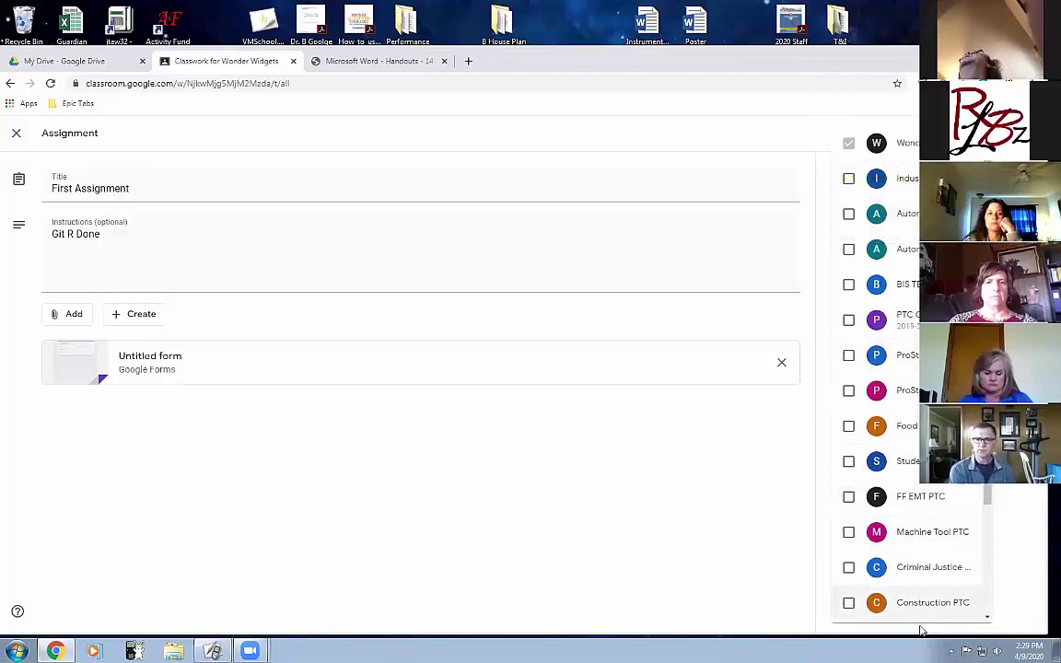
scroll(920, 599, down, 1)
click(848, 145)
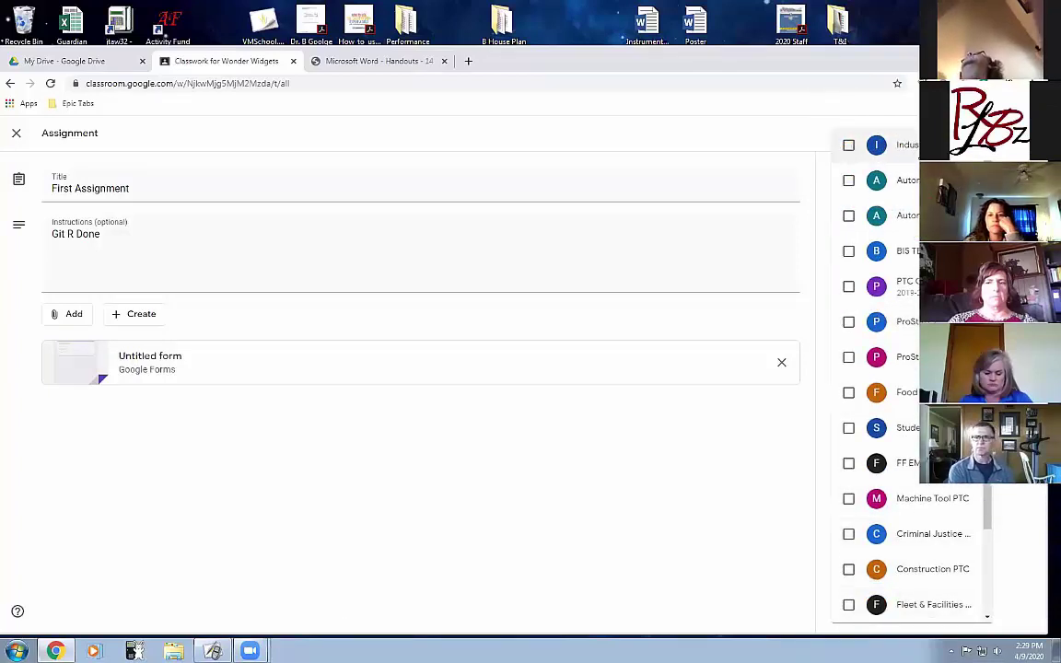
click(848, 251)
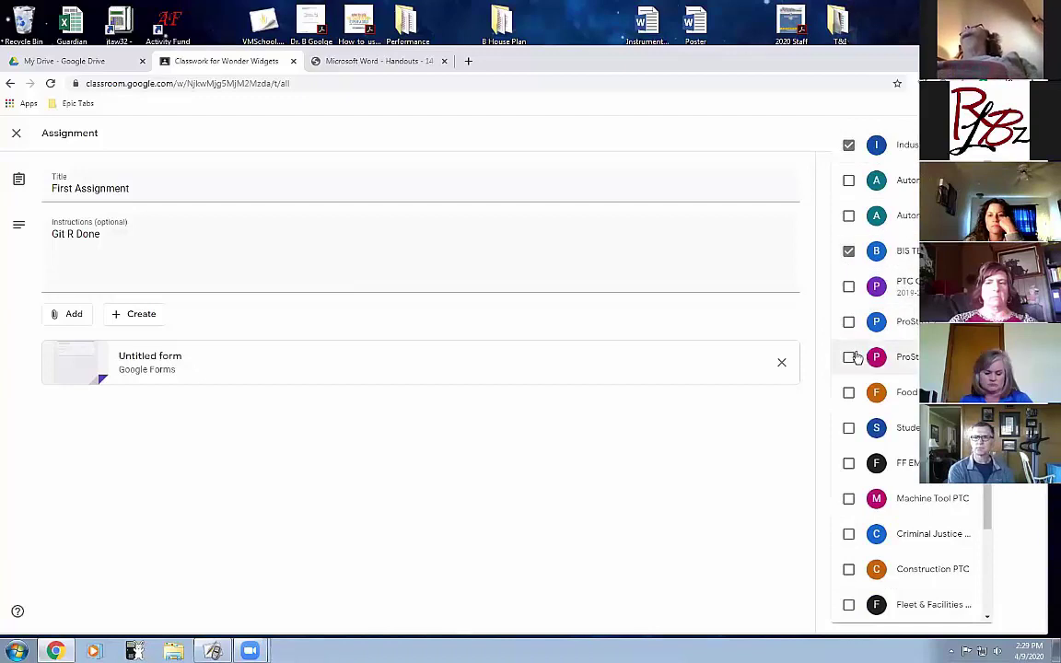
click(847, 358)
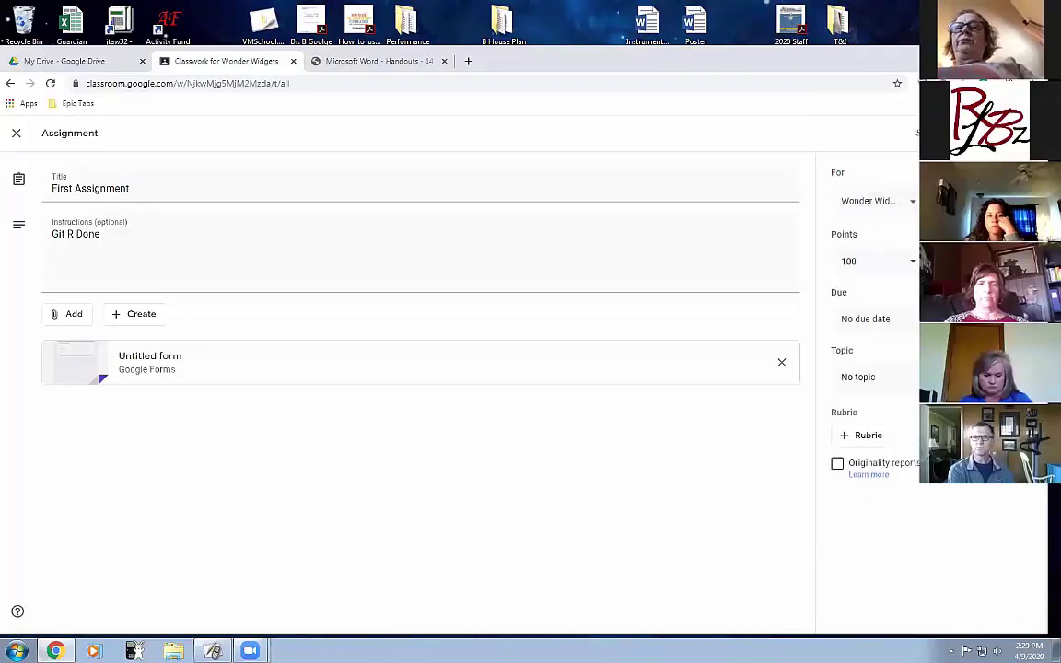
click(969, 201)
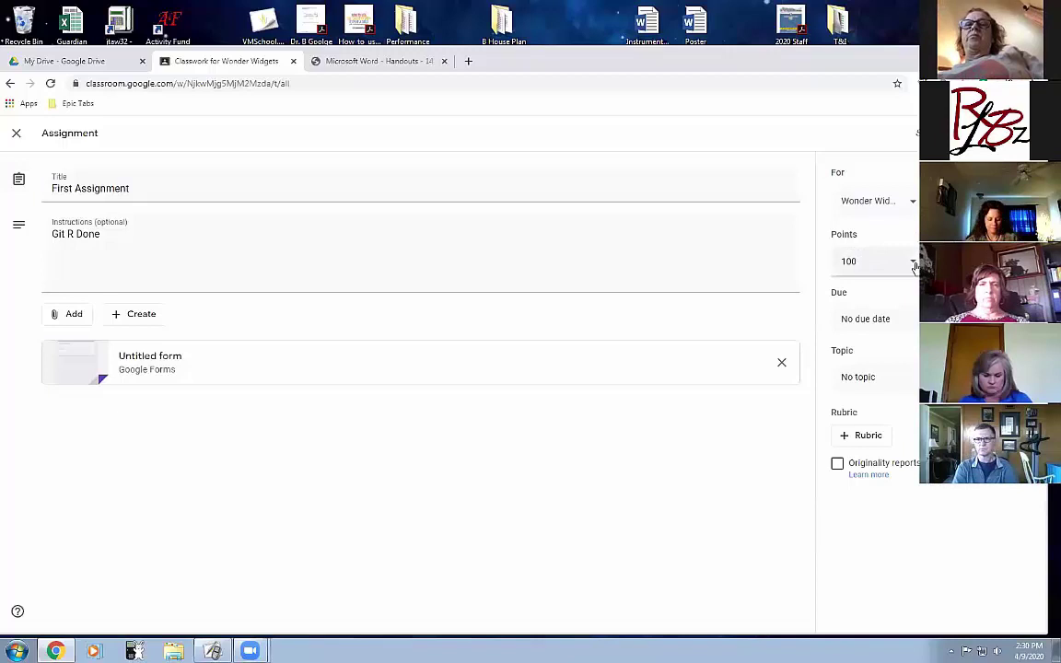
Make the assignment ungraded and set its due date to Apr 10, 2020.
click(913, 262)
click(861, 294)
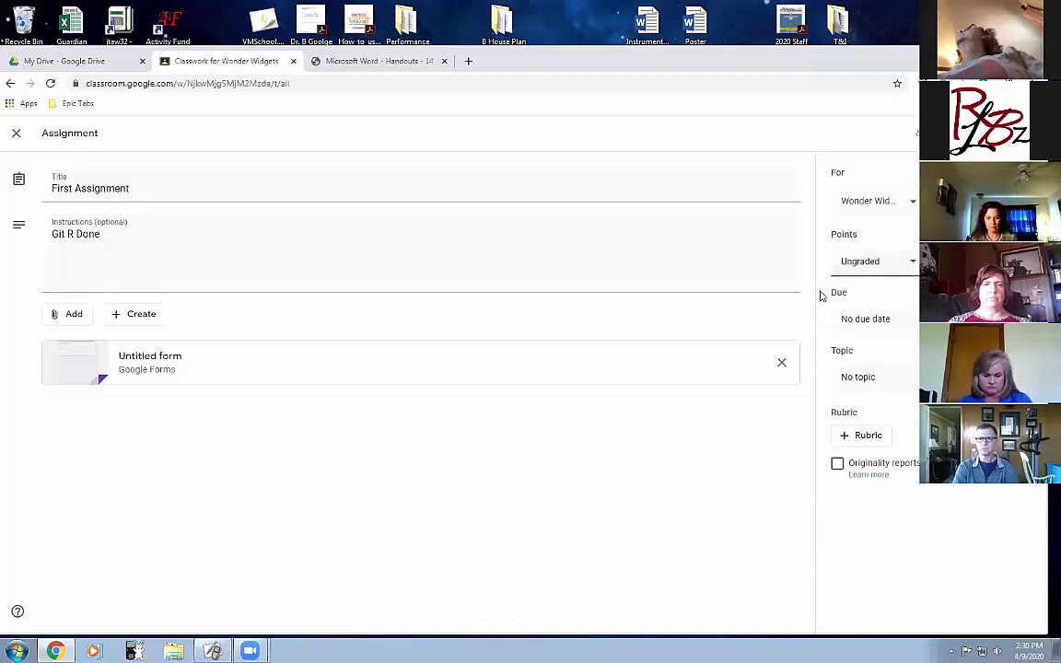
click(912, 324)
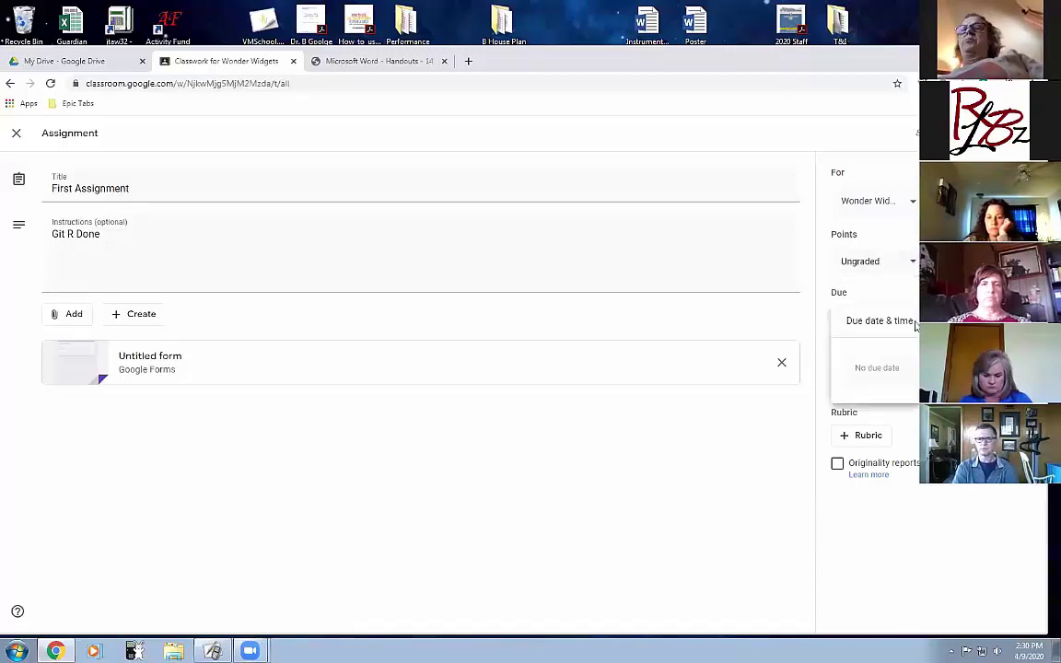
click(917, 327)
click(912, 318)
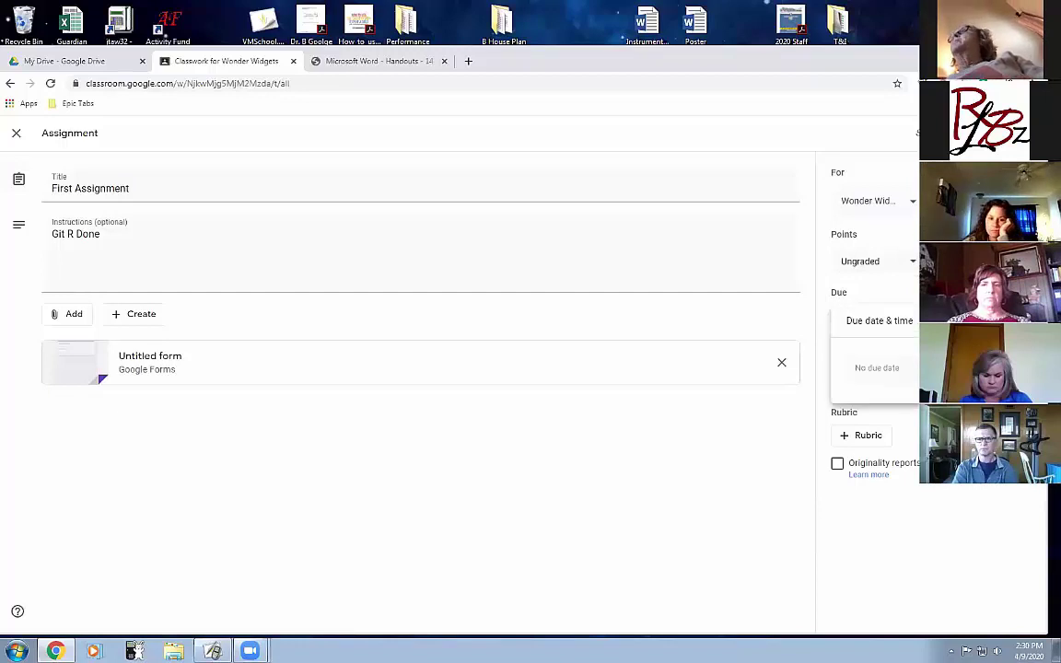
click(907, 367)
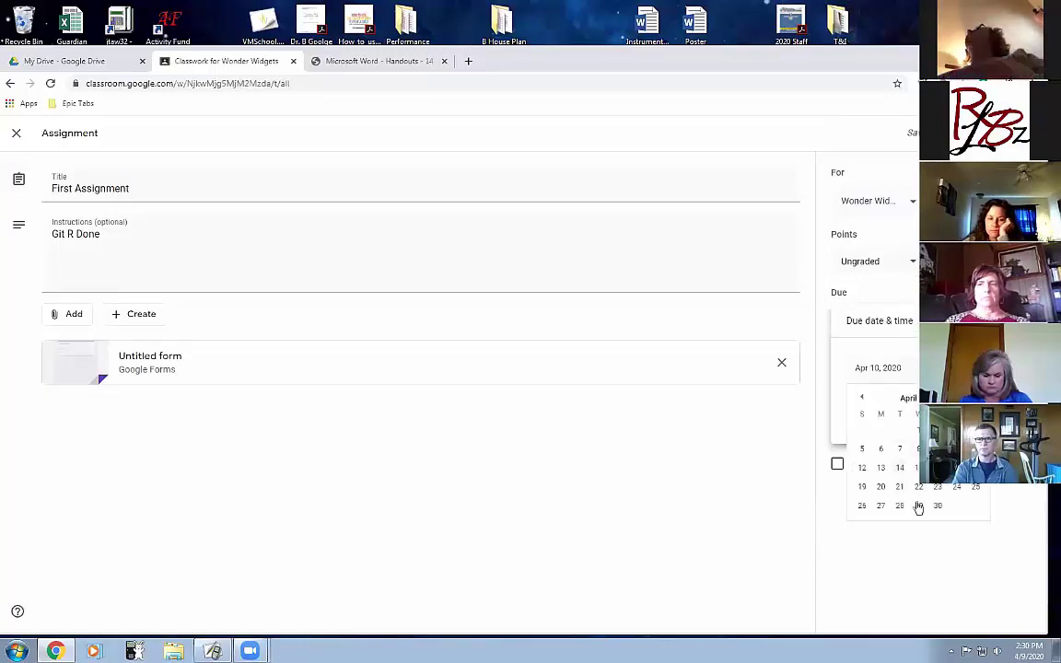
click(861, 362)
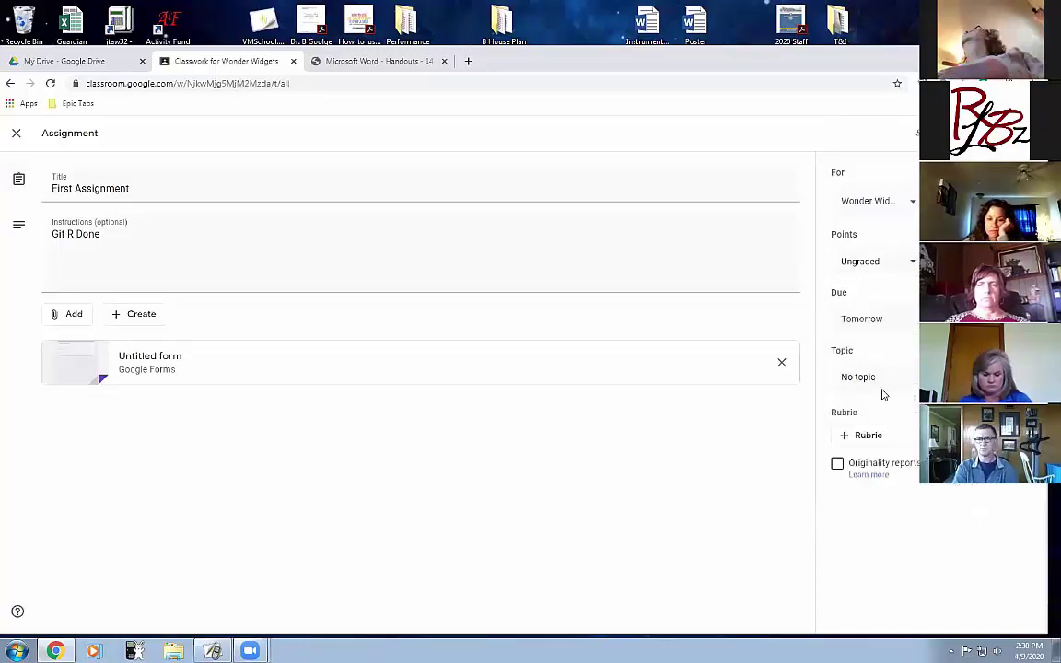
File the assignment under the Unit1 topic and assign it to the class.
click(884, 388)
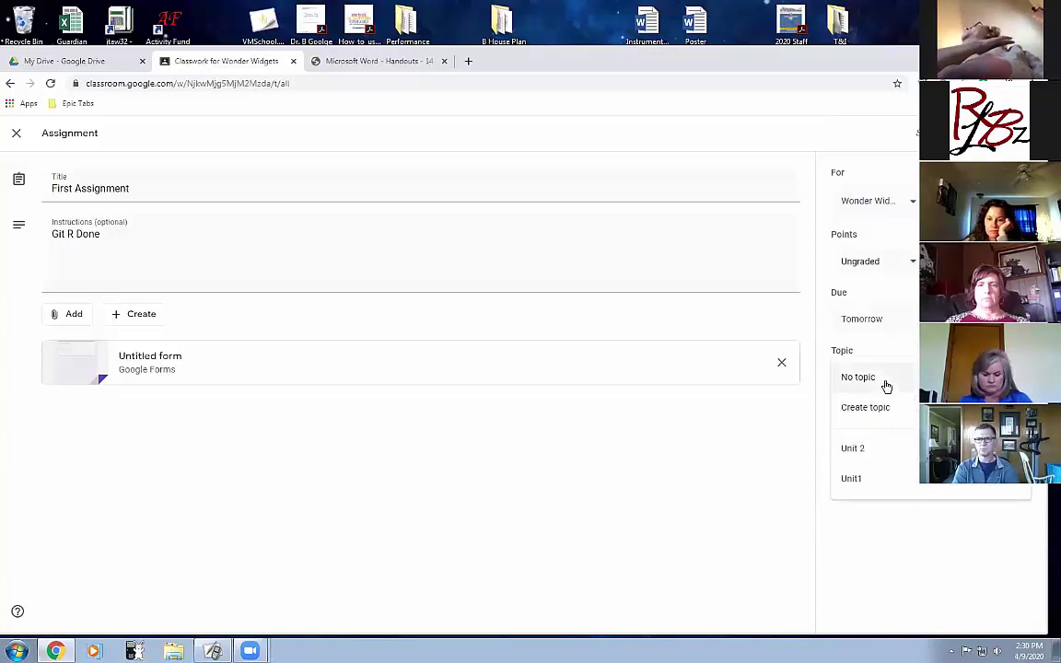
click(856, 480)
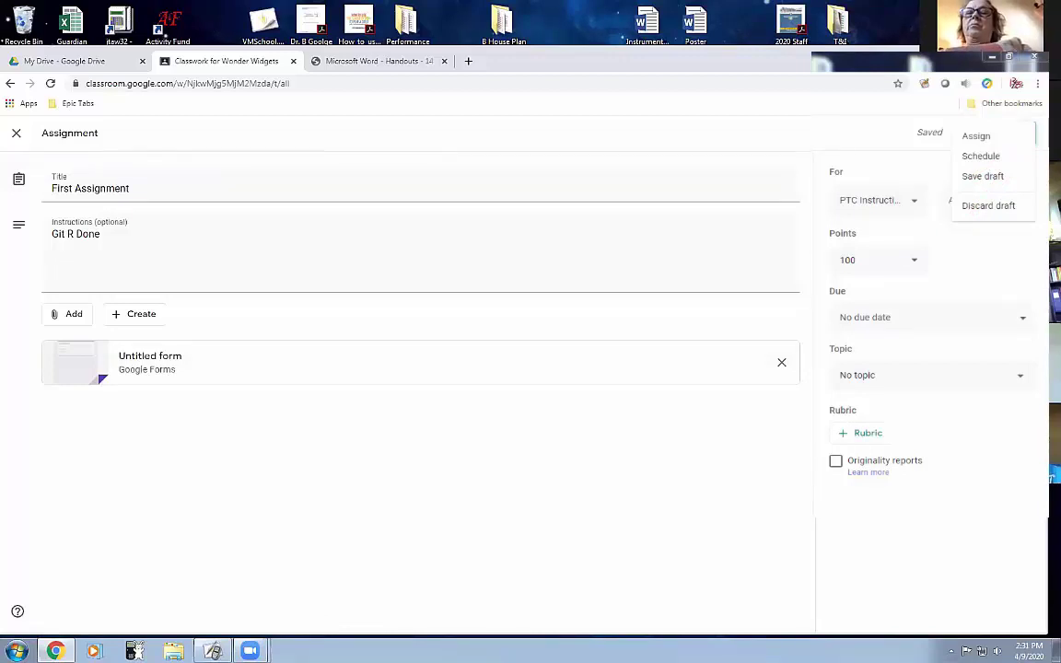
click(975, 136)
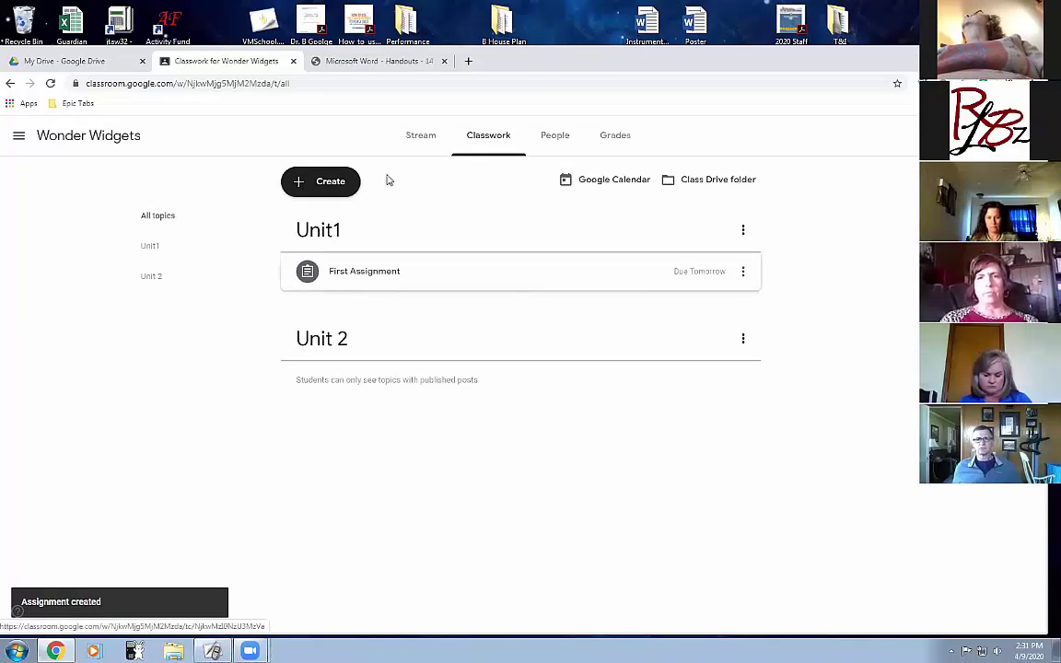
Move First Assignment from Unit1 to the Unit 2 topic and back to Unit1.
drag(375, 271, 384, 383)
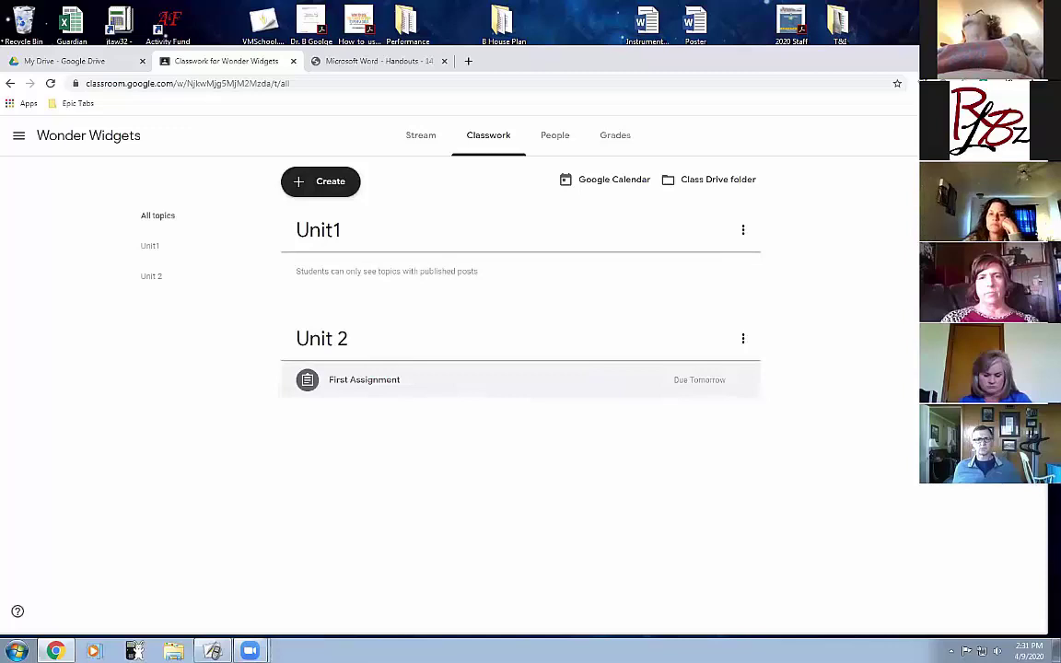
drag(345, 384, 409, 275)
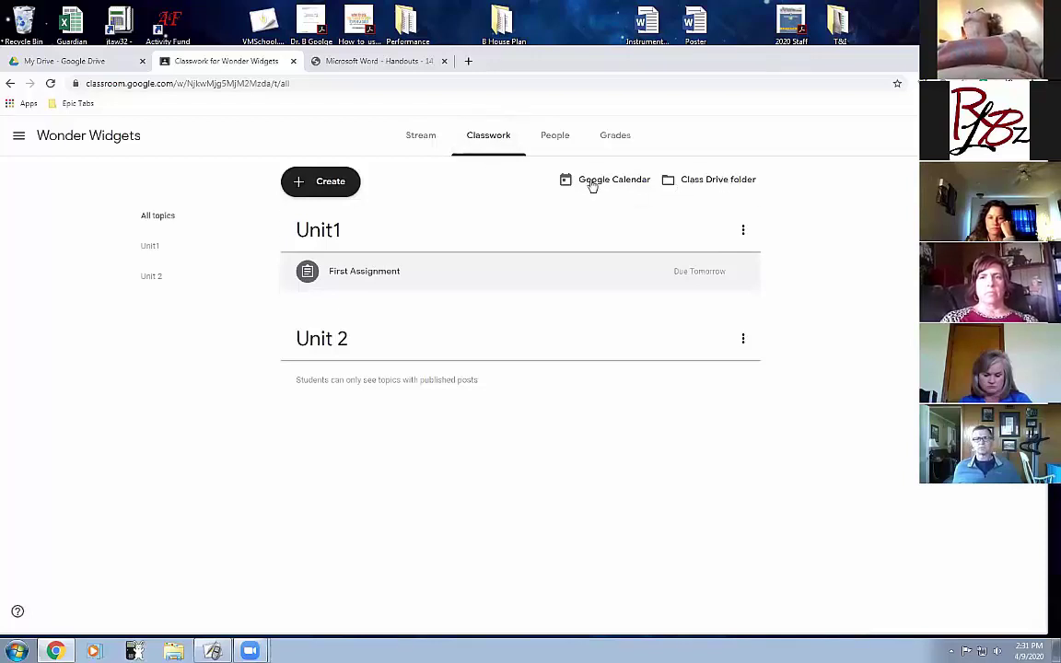
View the class's Google Calendar, close it, and open the class Drive folder.
click(634, 181)
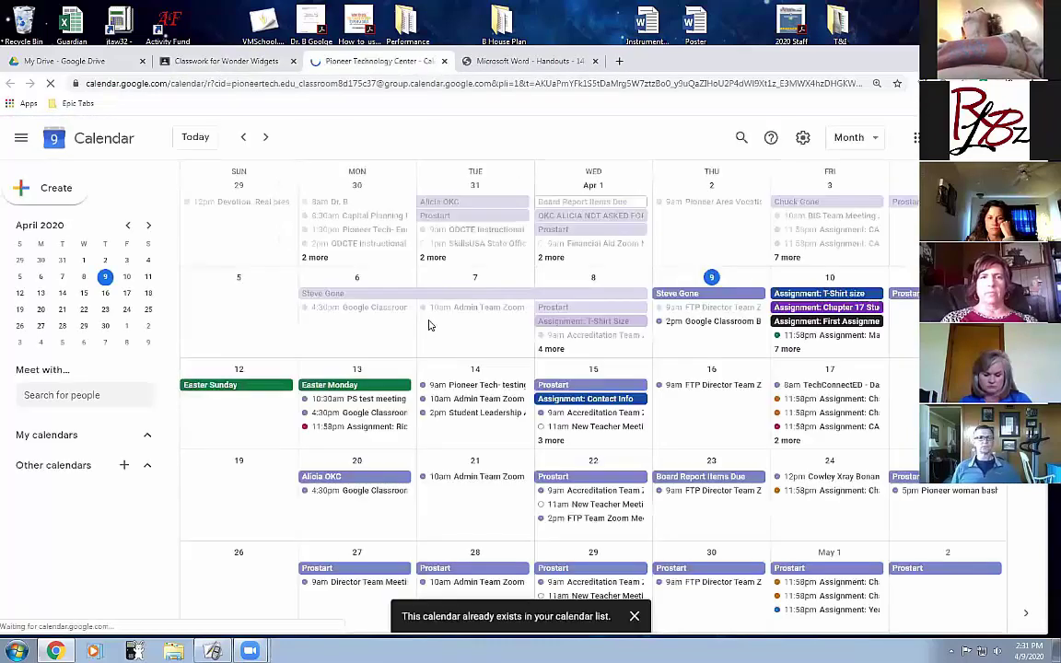
key(ctrl+w)
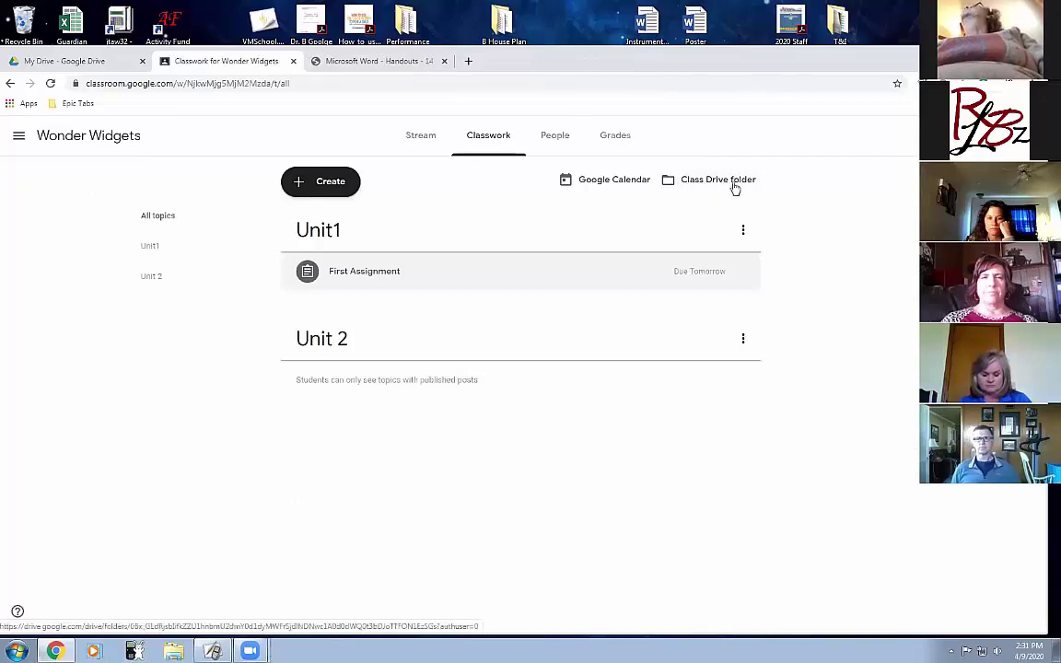
click(712, 179)
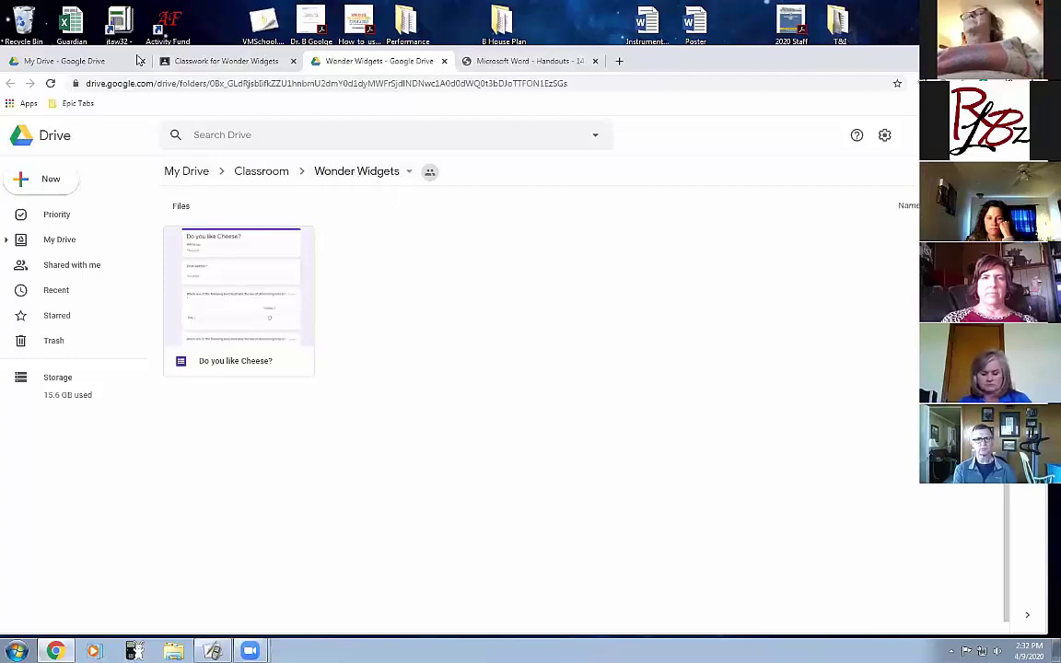
Locate the Wonder Widgets folder from My Drive through the Classroom folder, and compare it with the class Drive folder.
click(72, 61)
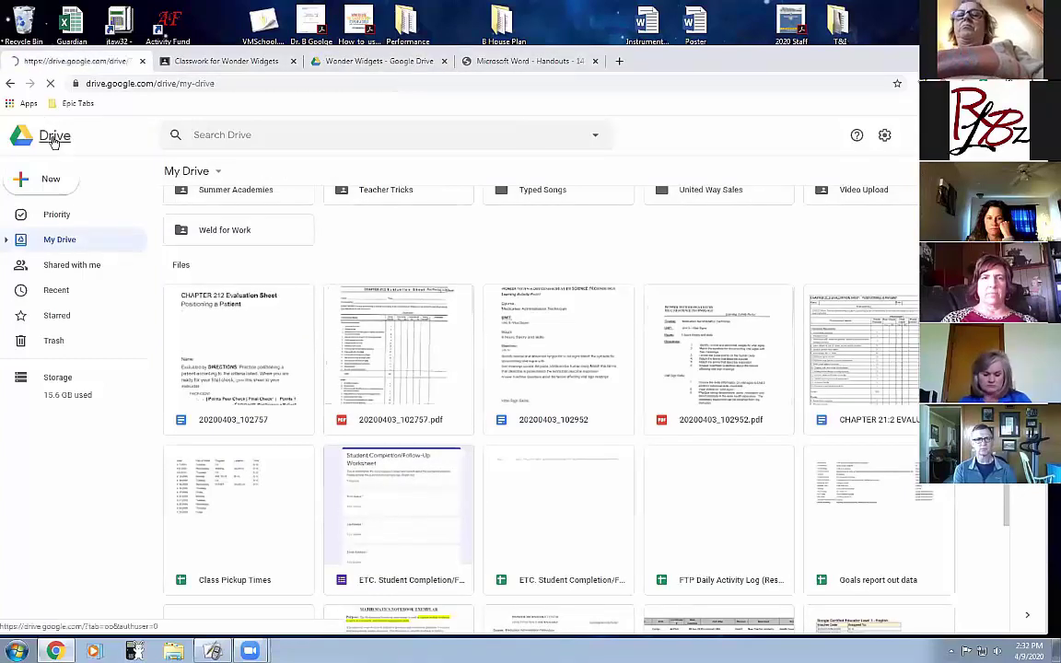
click(48, 136)
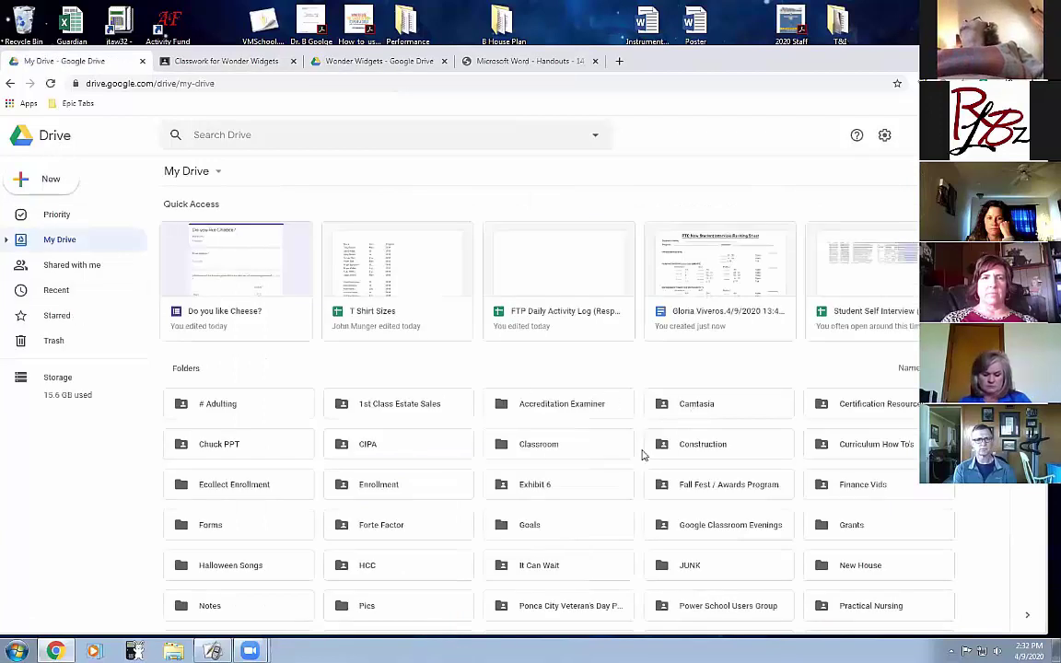
double_click(522, 451)
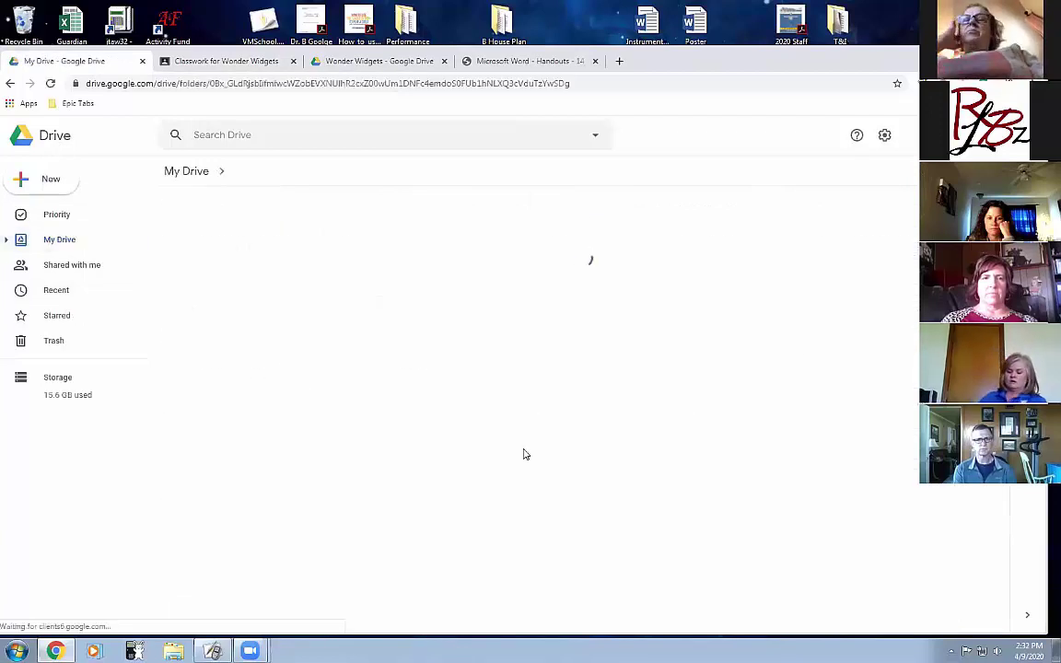
double_click(714, 406)
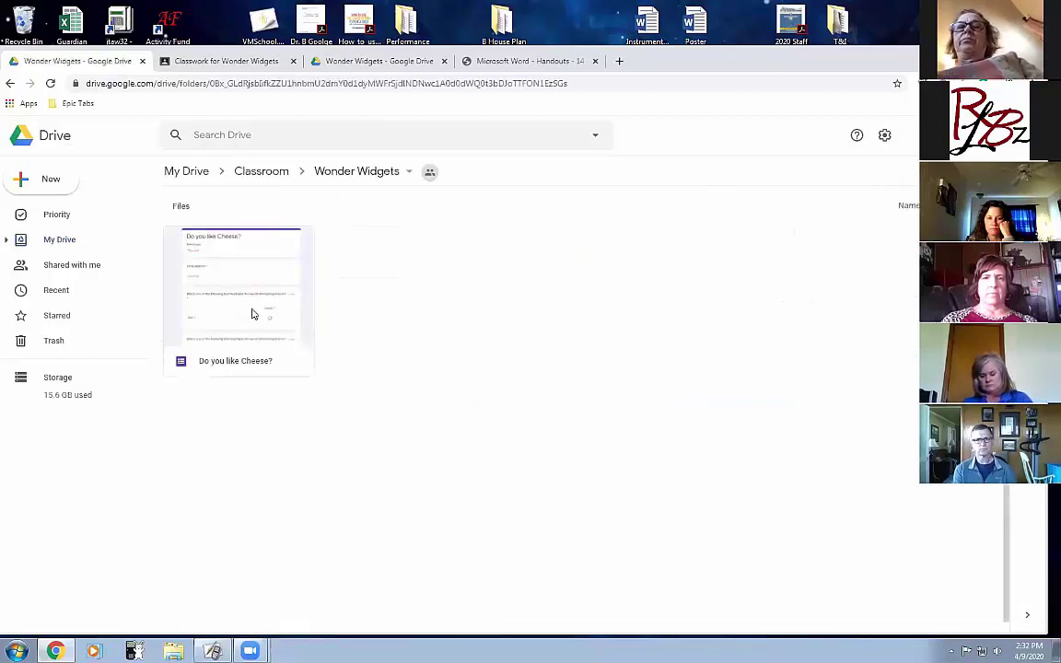
click(382, 64)
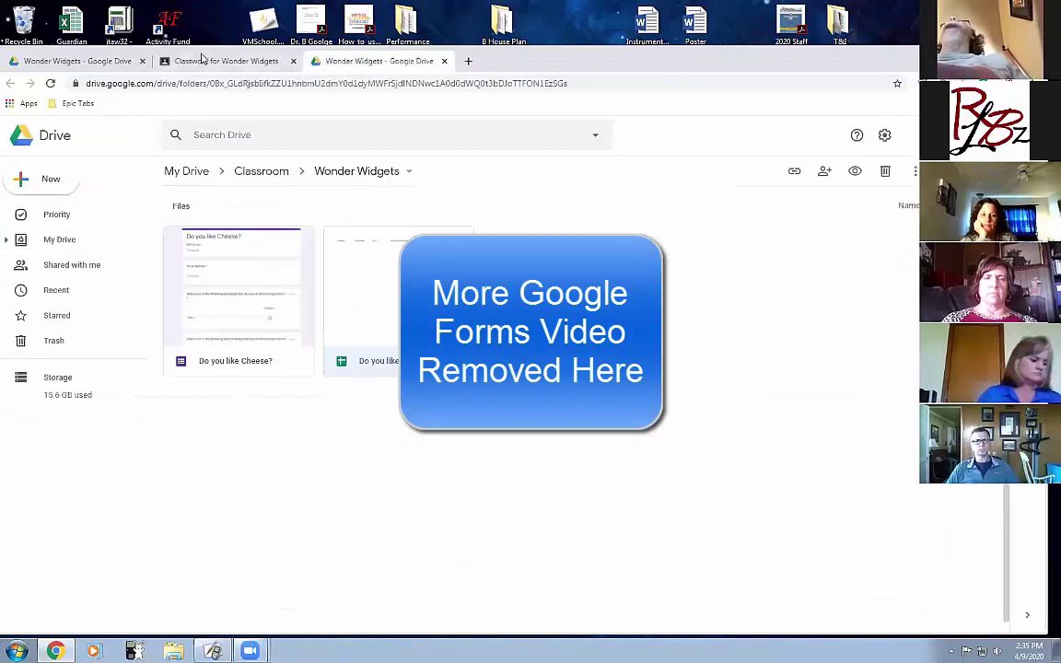
Invite a colleague as a co-teacher to the Wonder Widgets class, looking them up by first name.
click(201, 59)
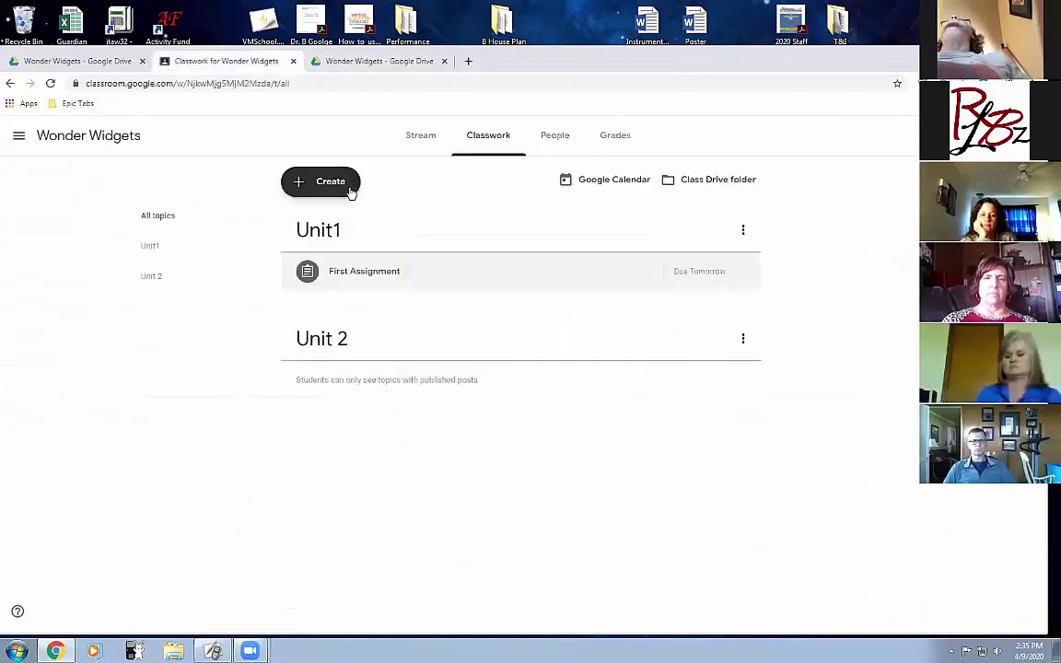
click(556, 131)
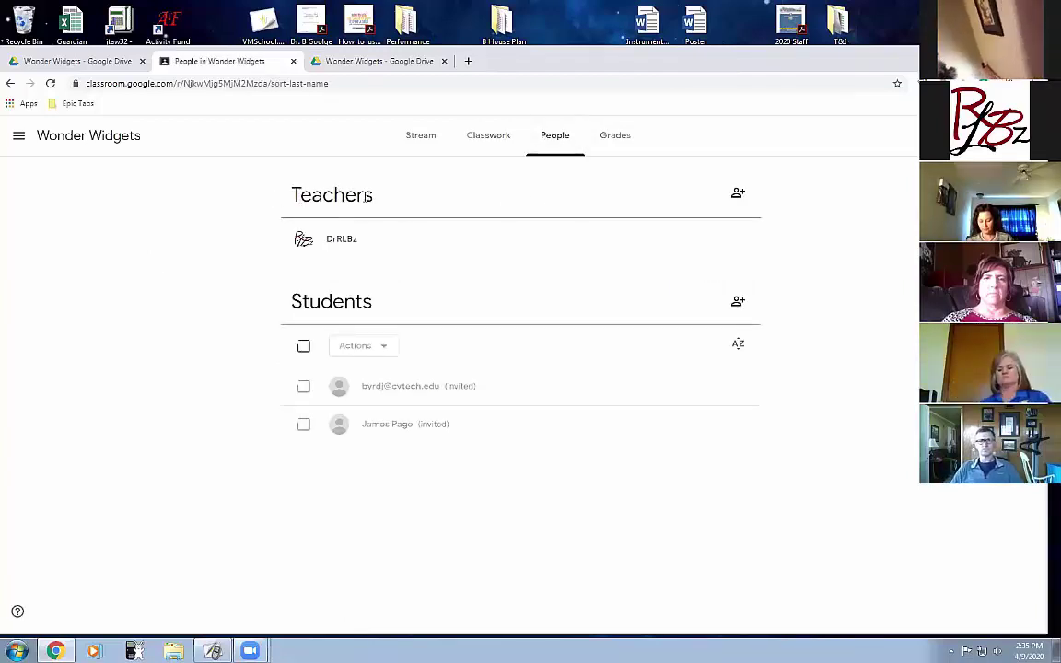
click(739, 193)
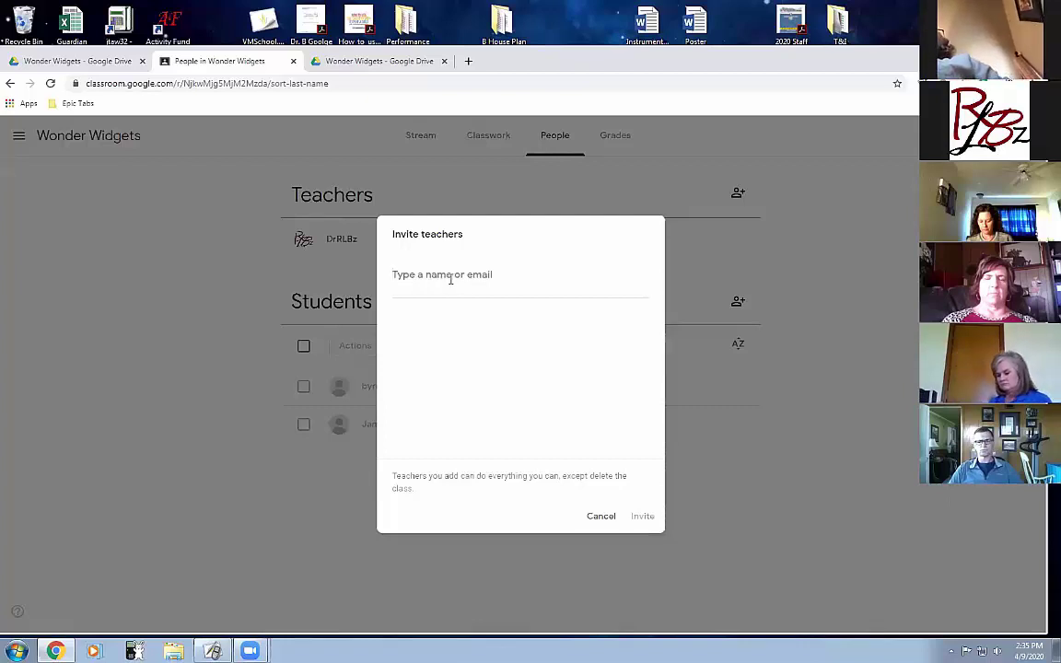
text(karl)
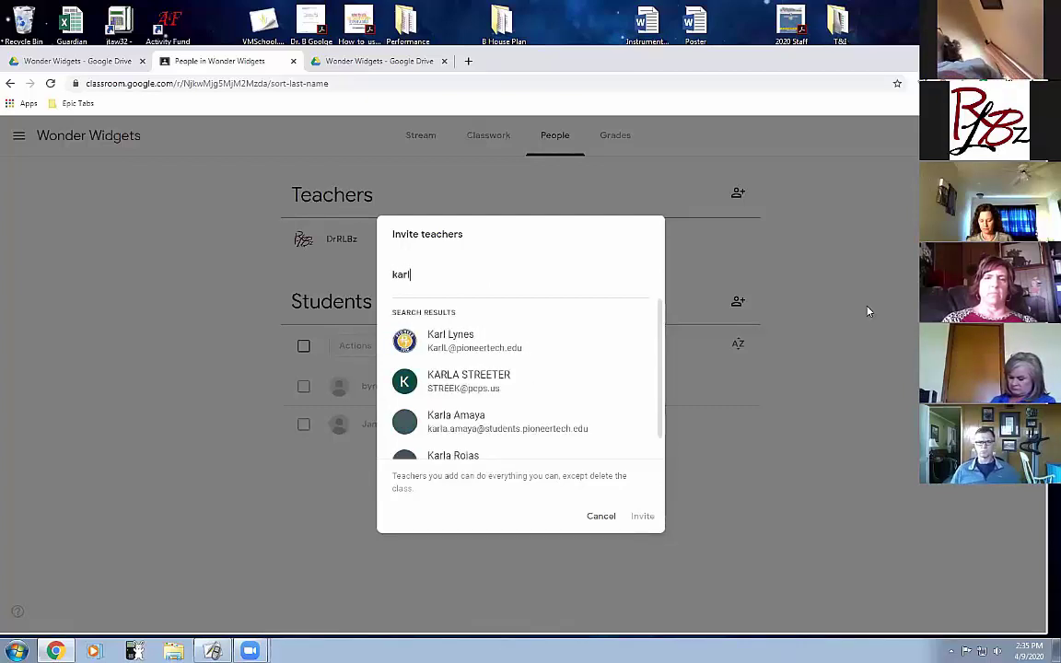
click(485, 347)
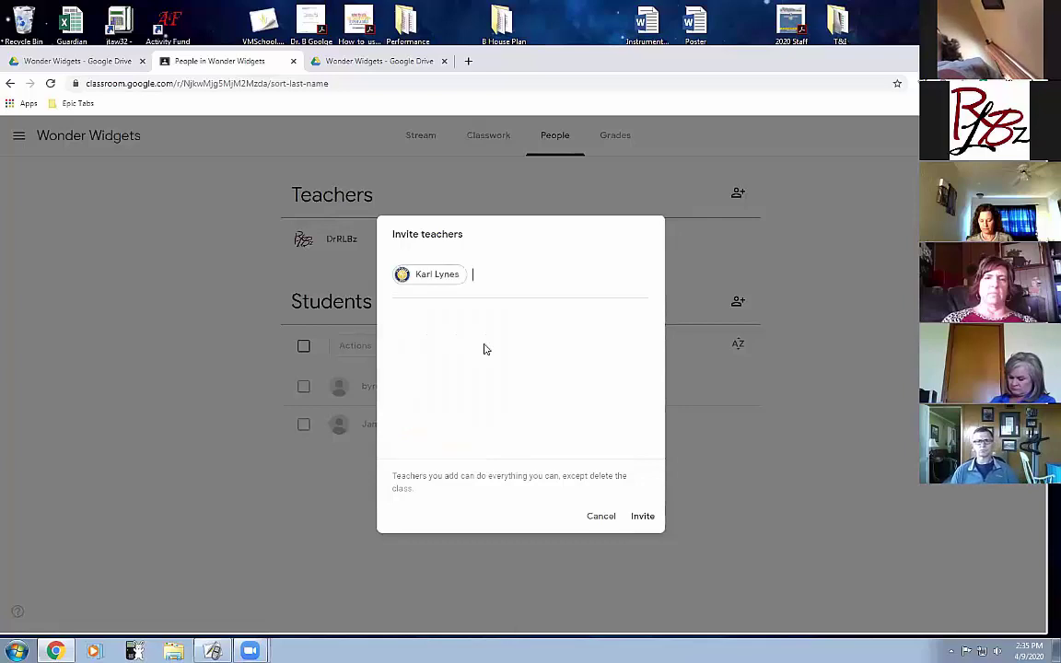
click(643, 517)
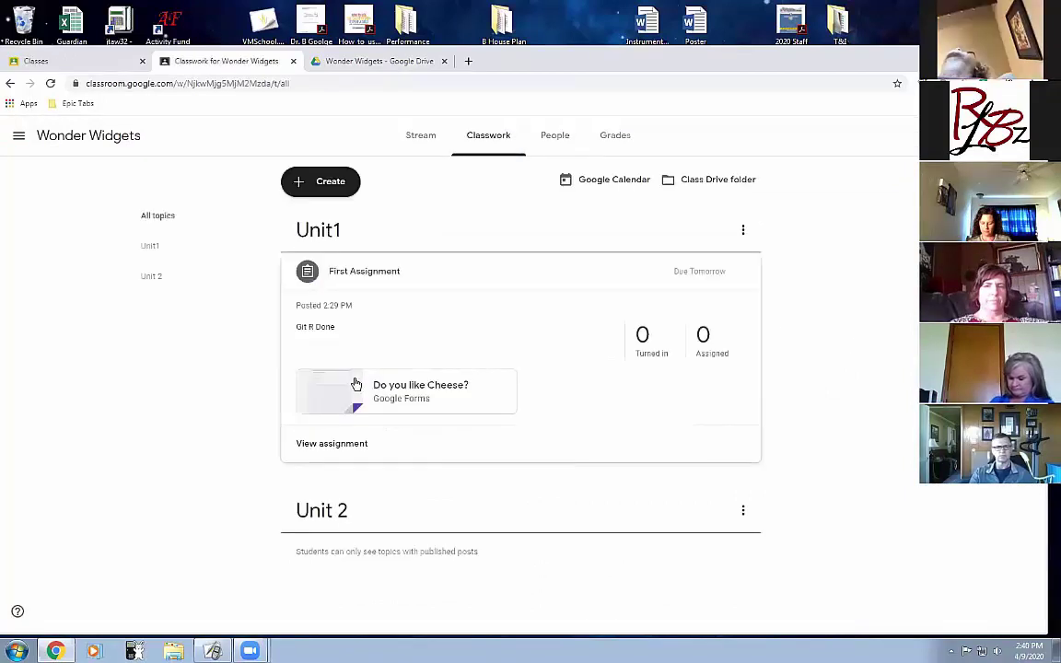
Create an assignment titled "Unit 2 lesson 437" with the instructions "do it now!!!" and attach a new Google Doc.
click(318, 183)
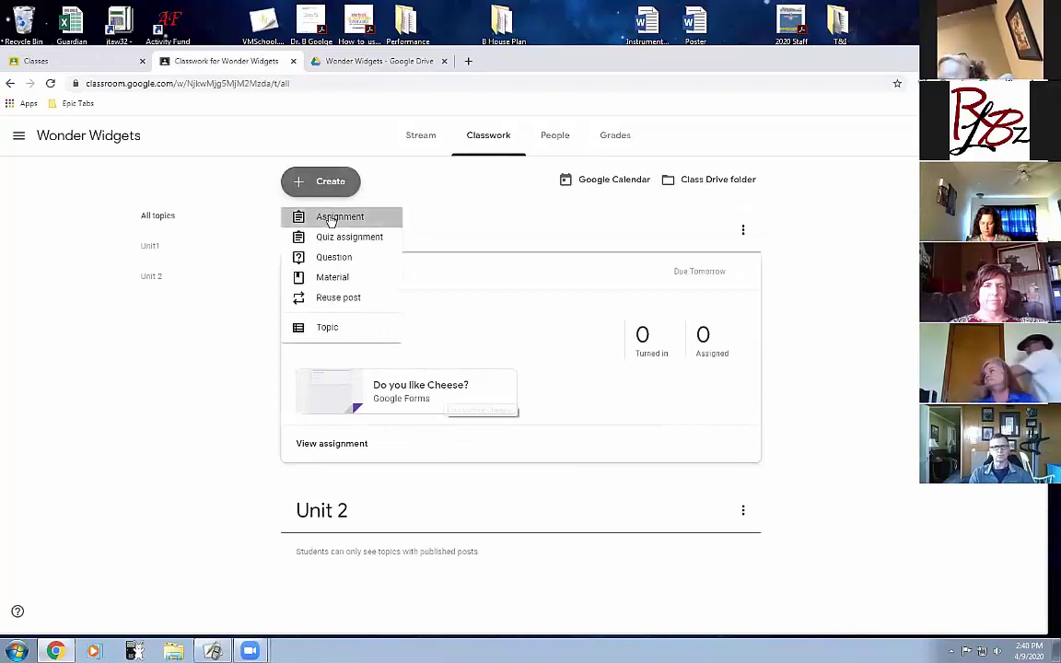
click(331, 219)
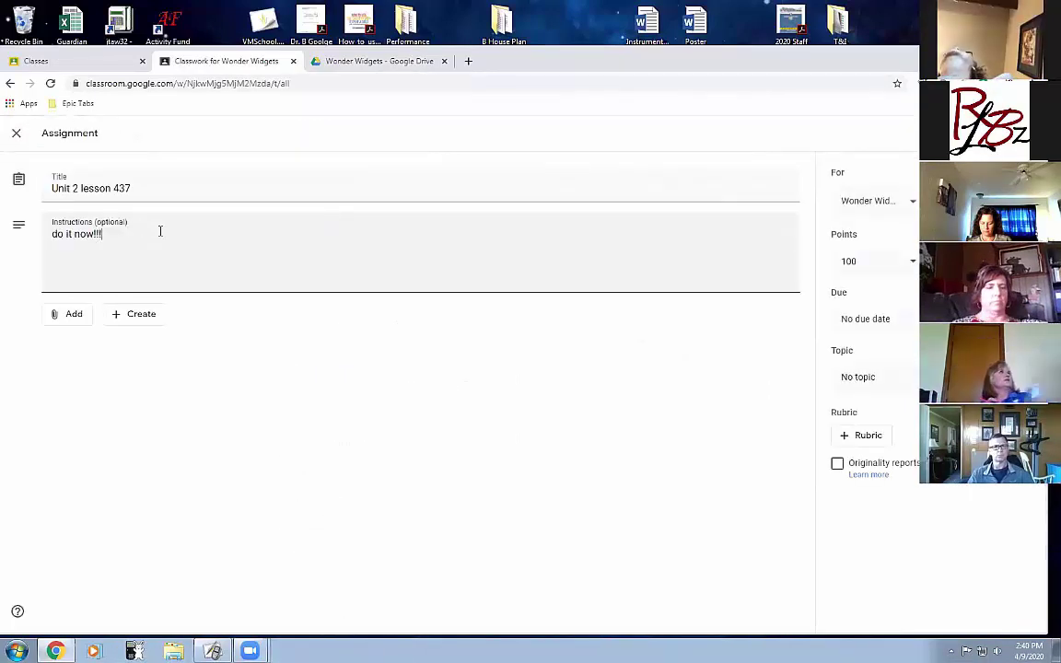
click(135, 315)
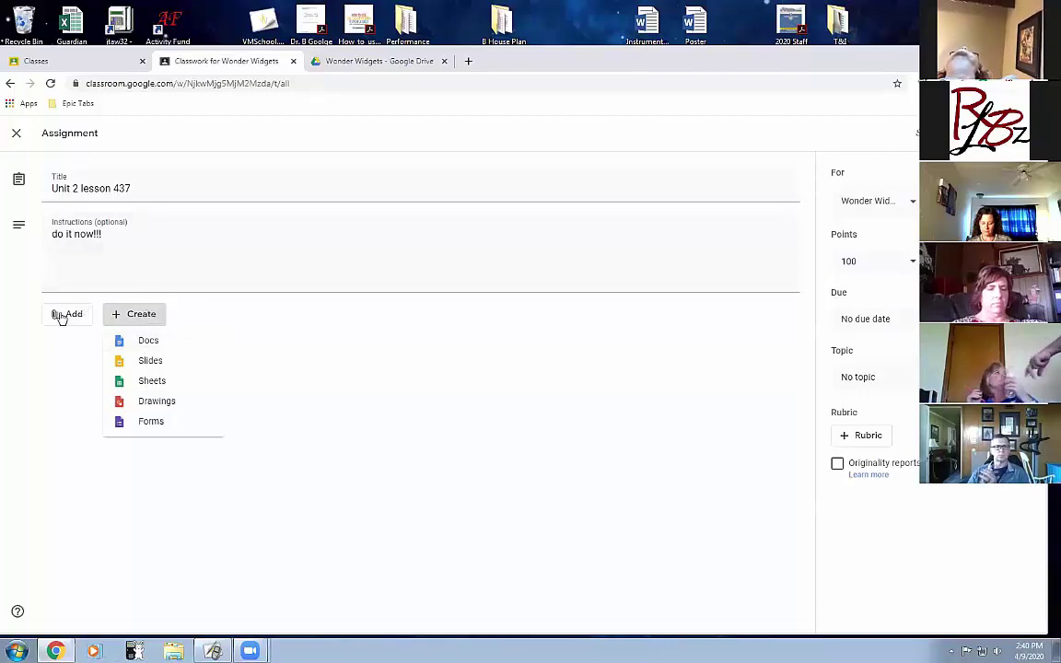
click(154, 343)
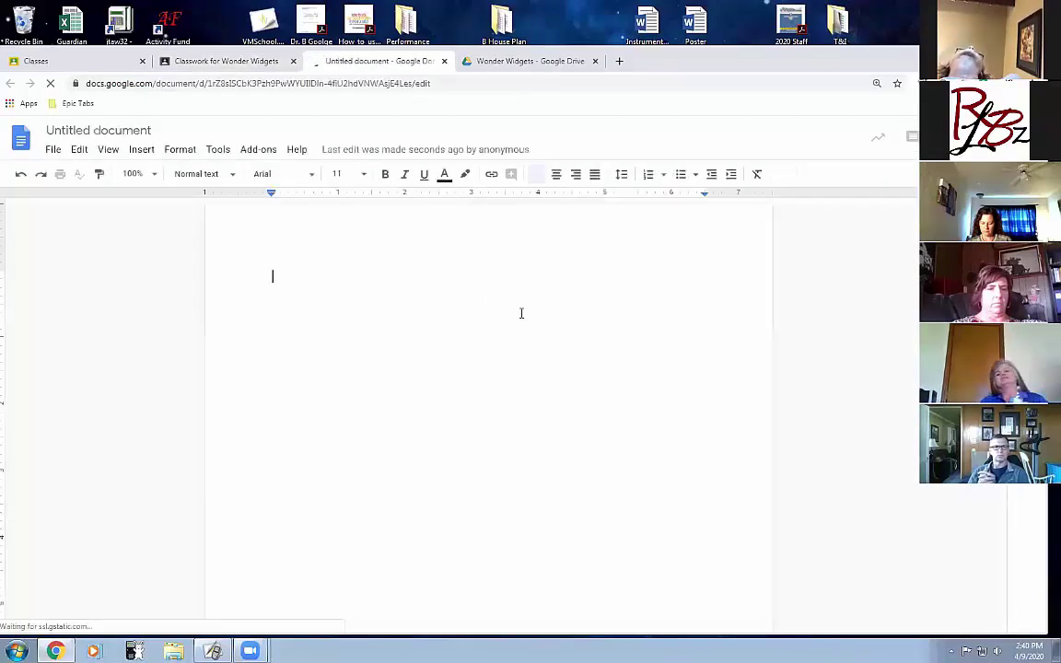
Enter "Reflection # 1" as the document's first line, name the document Reflection # 1, and close it.
text(Reflection # 1)
click(80, 148)
click(91, 129)
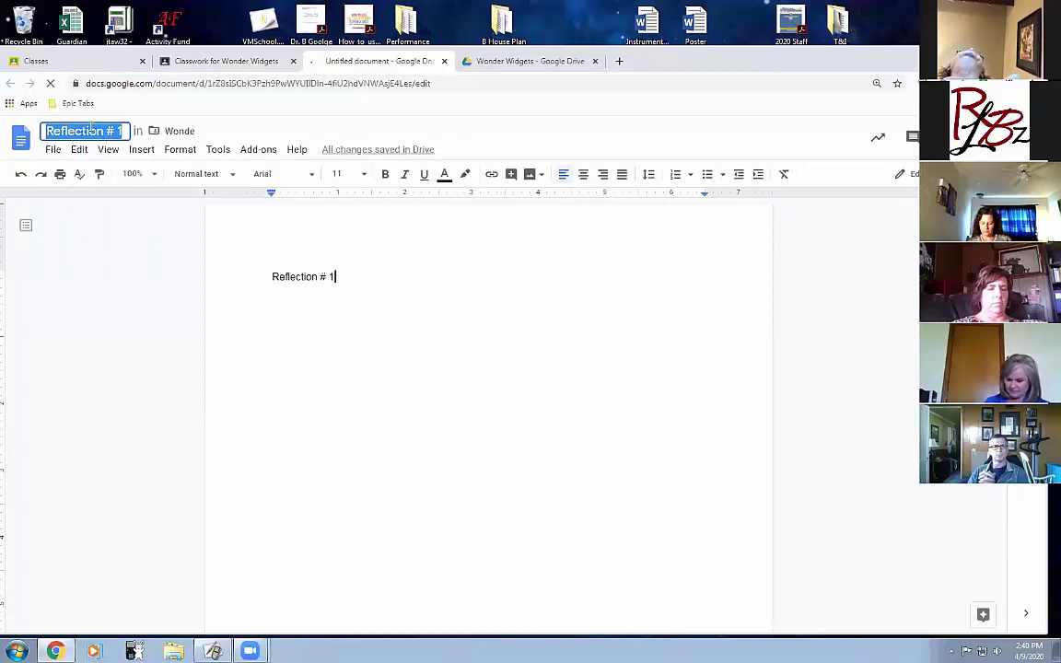
click(120, 231)
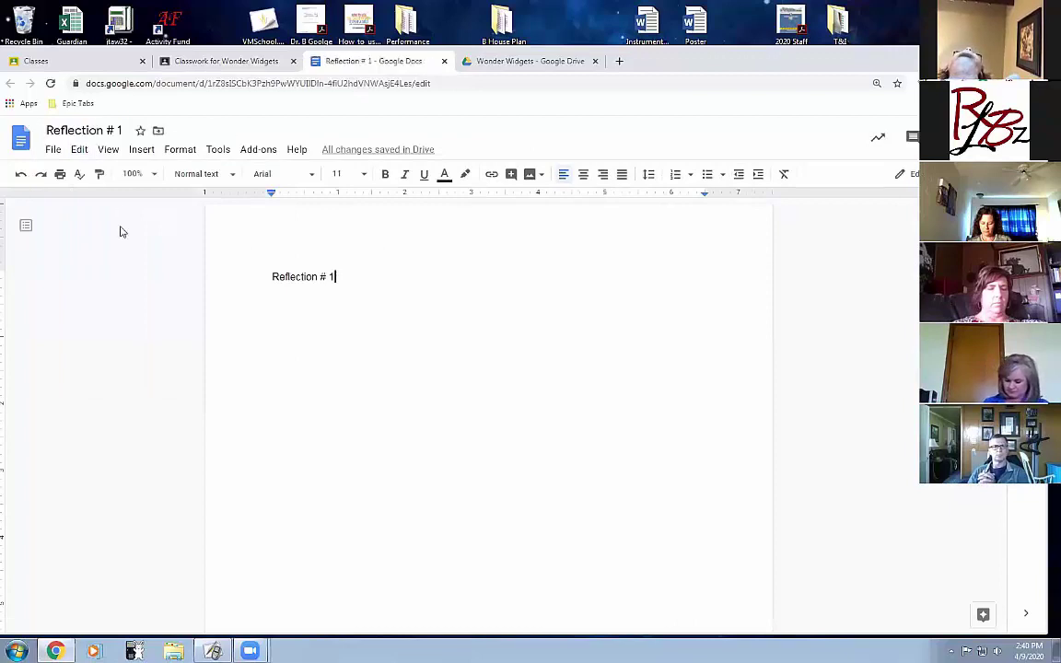
key(Return)
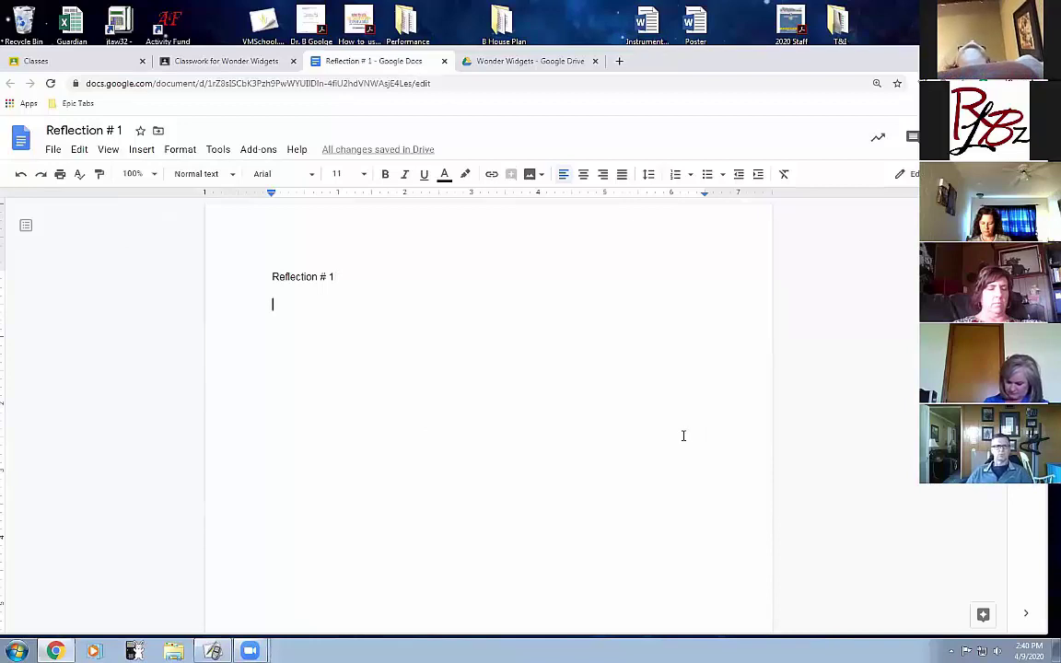
click(444, 62)
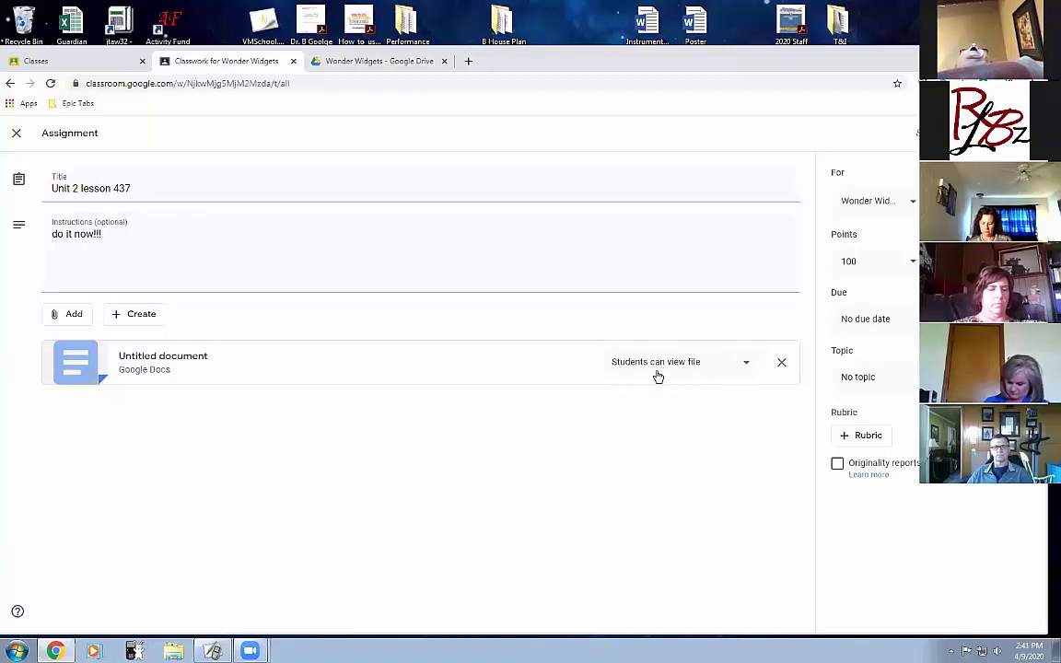
Set the attached document to Make a copy for each student and file the assignment under the Unit 2 topic.
click(747, 368)
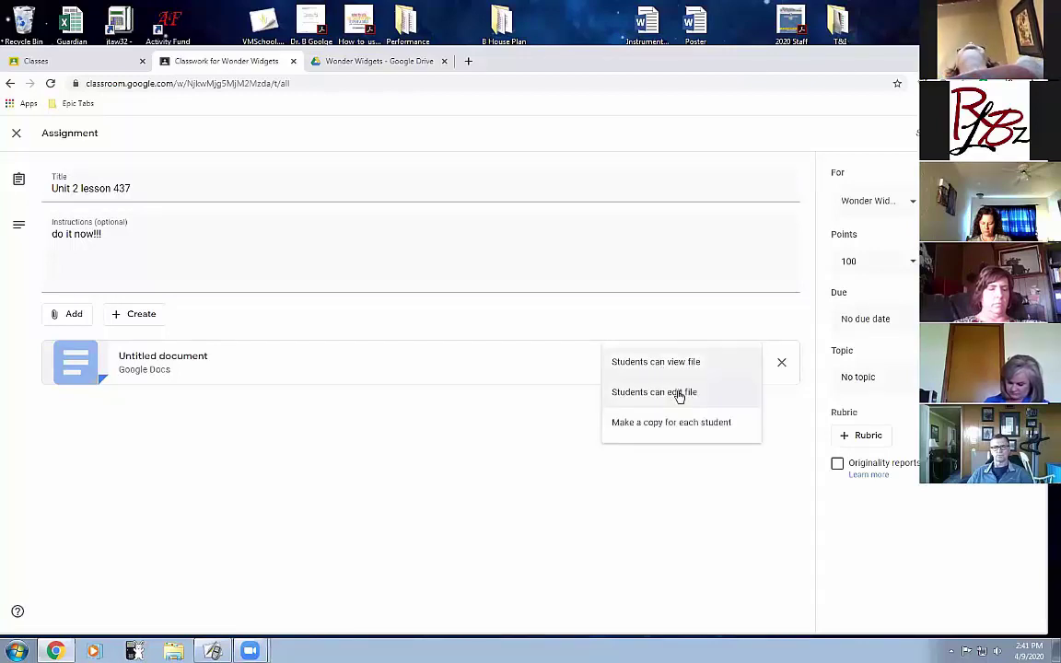
click(678, 394)
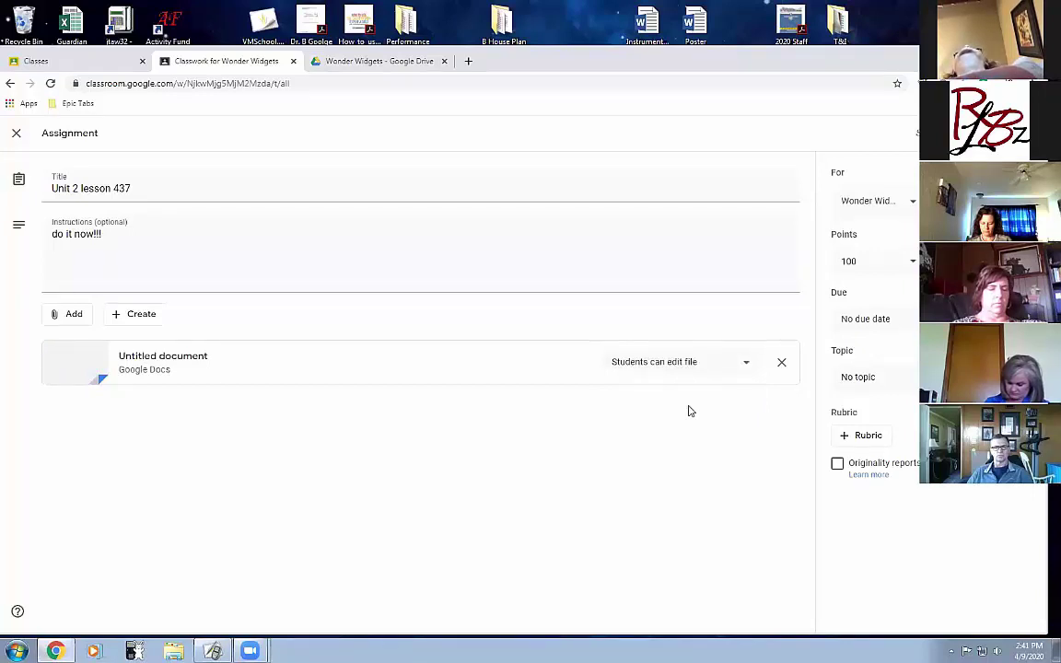
click(749, 368)
click(656, 398)
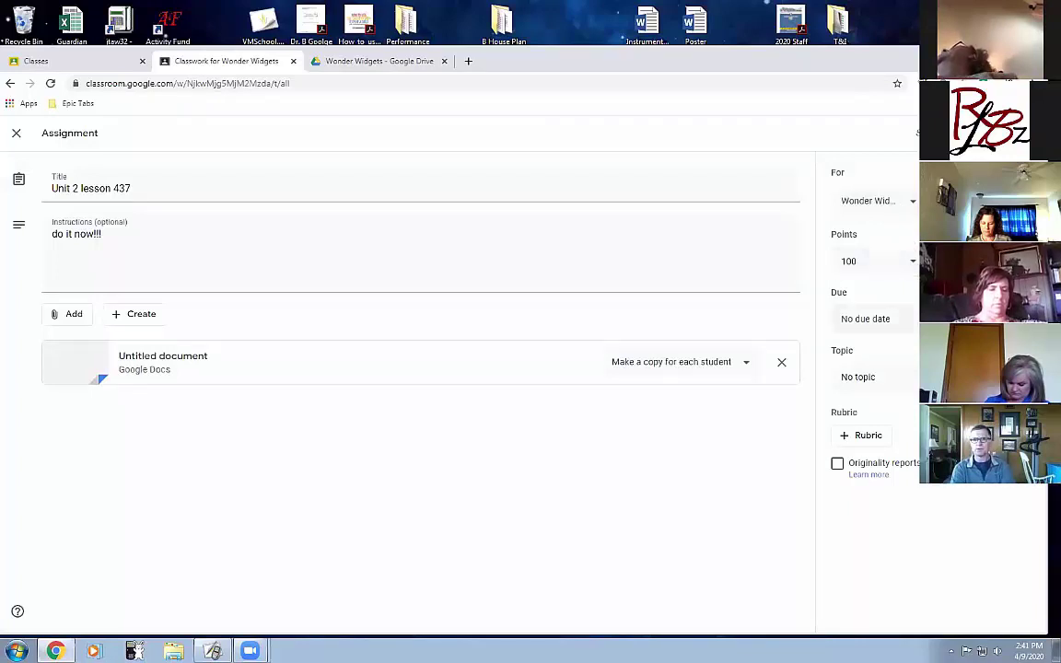
click(914, 385)
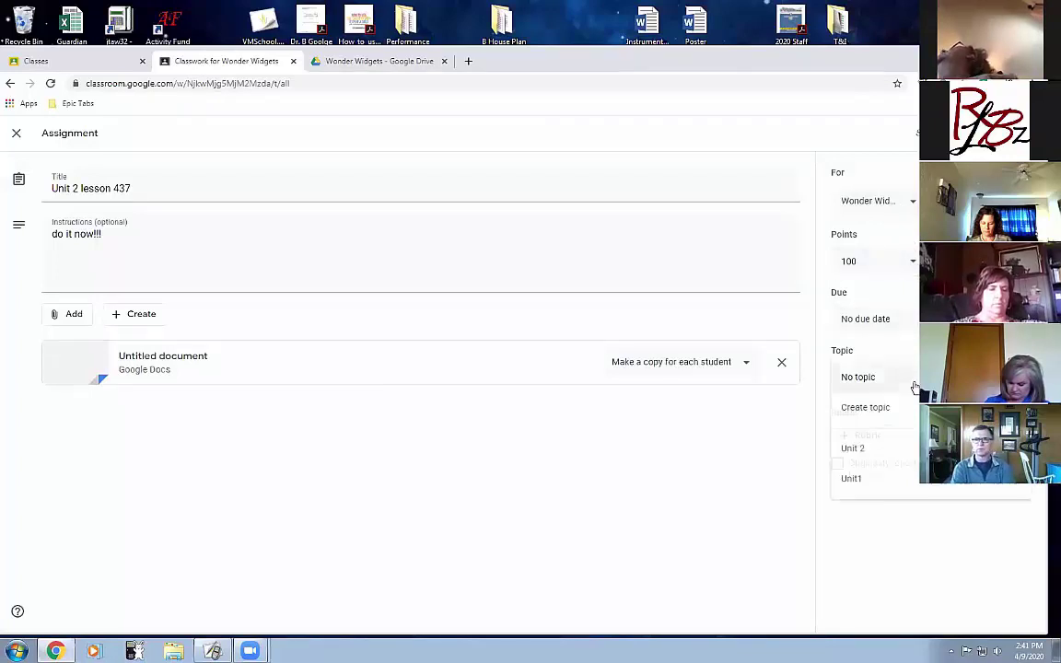
click(864, 449)
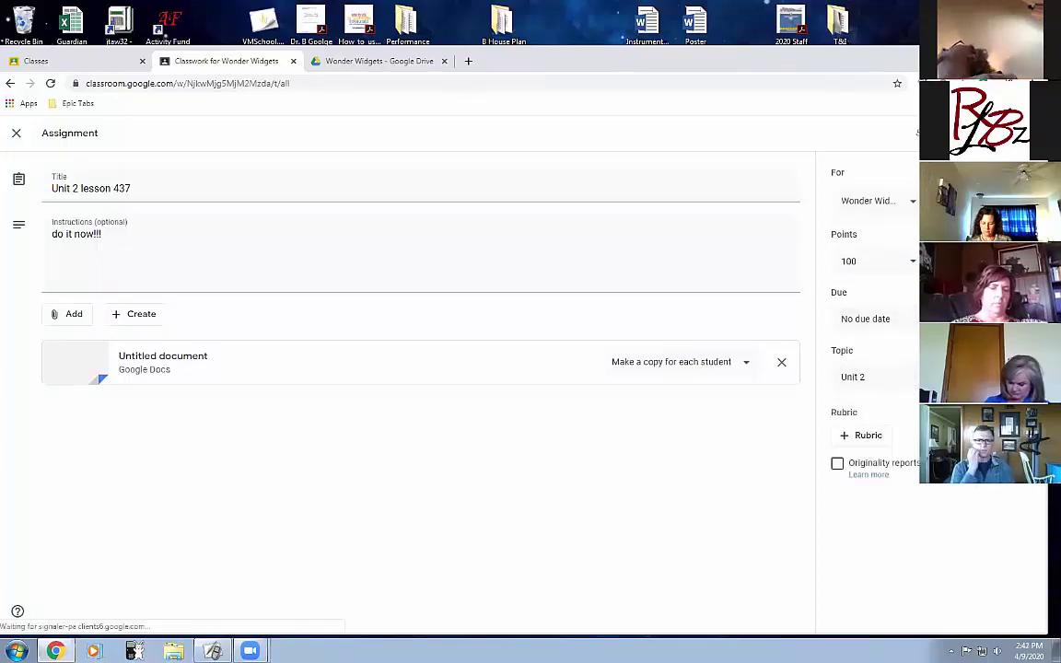
Schedule the assignment for Apr 10, 2020 at 10:00 AM.
click(987, 163)
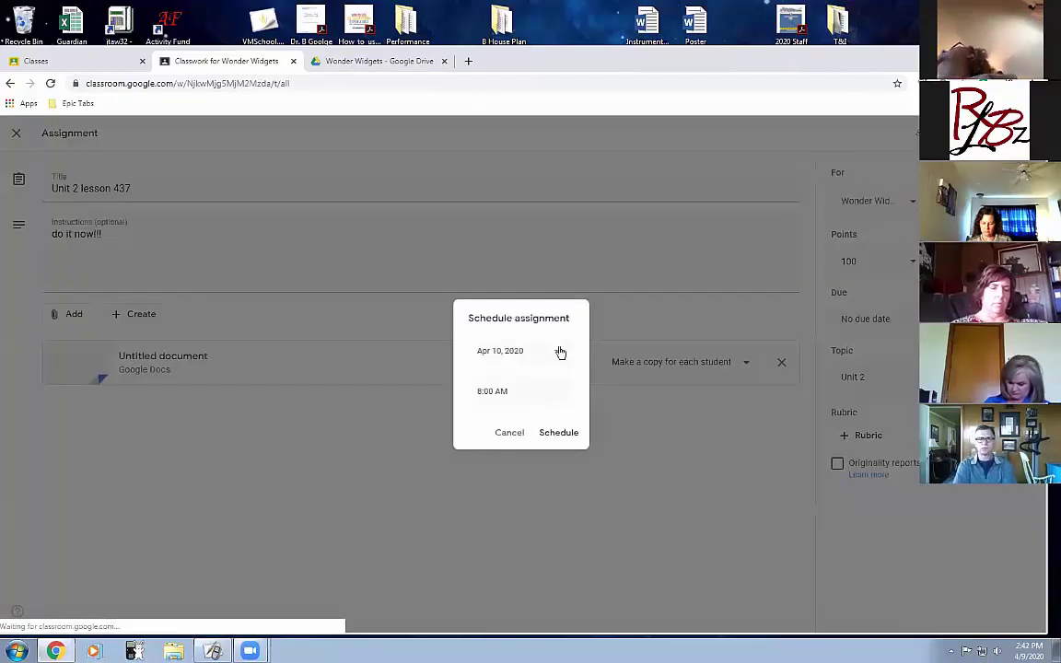
click(485, 392)
text(10:00 AM)
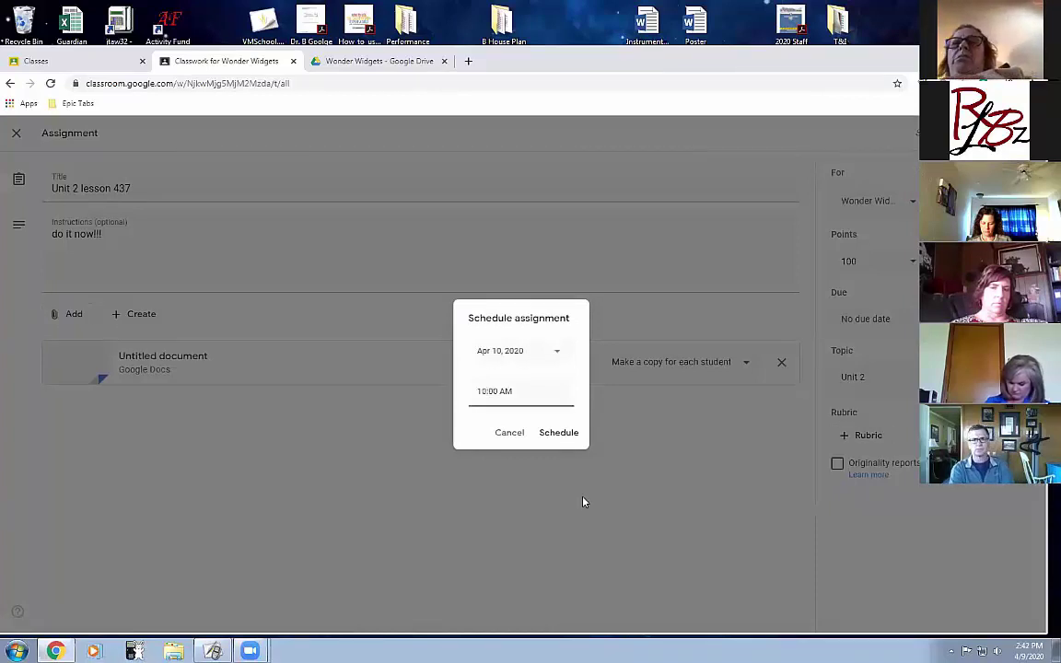
click(558, 432)
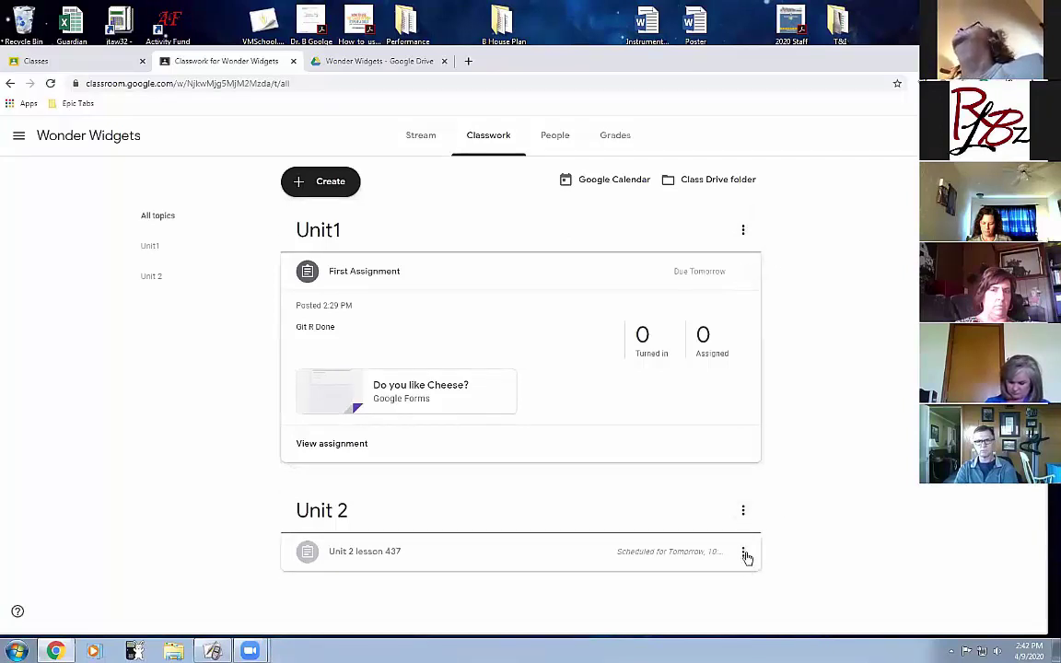
Edit the scheduled Unit 2 lesson 437 assignment and attach the file "Yearly Calendar 2019-2020 - Color - Approved 3.12.19.pdf" from the computer's desktop.
click(744, 552)
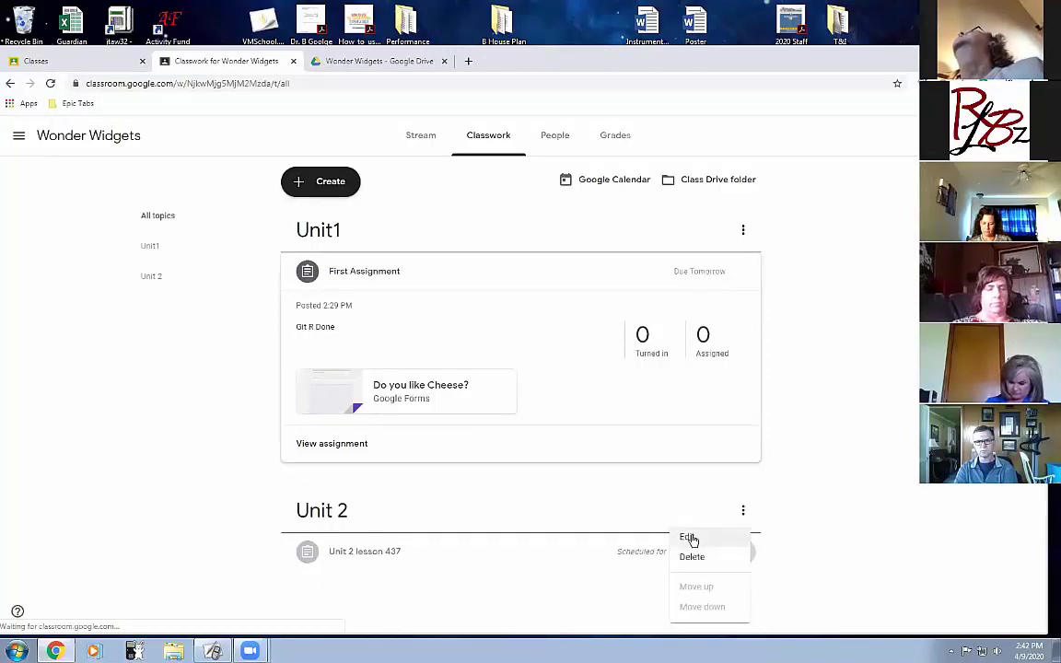
click(689, 539)
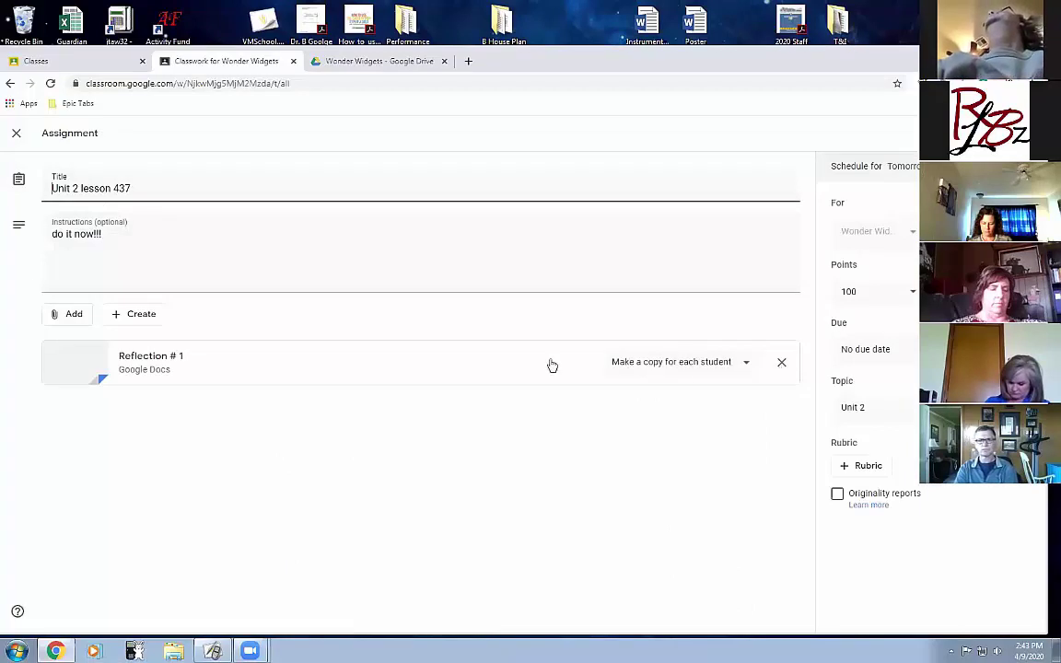
click(70, 317)
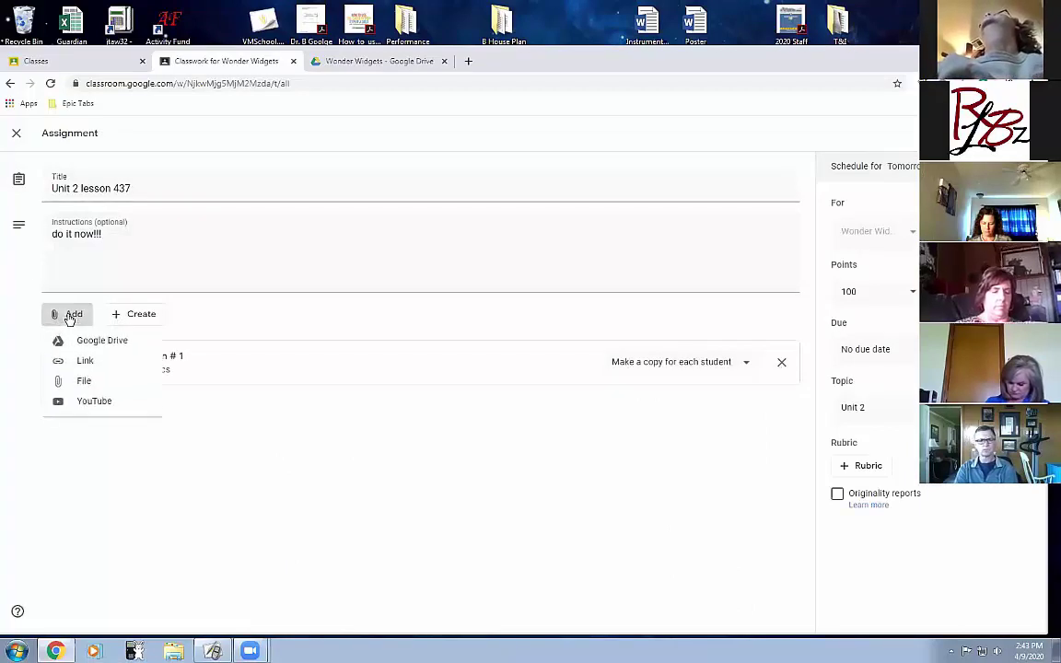
click(83, 385)
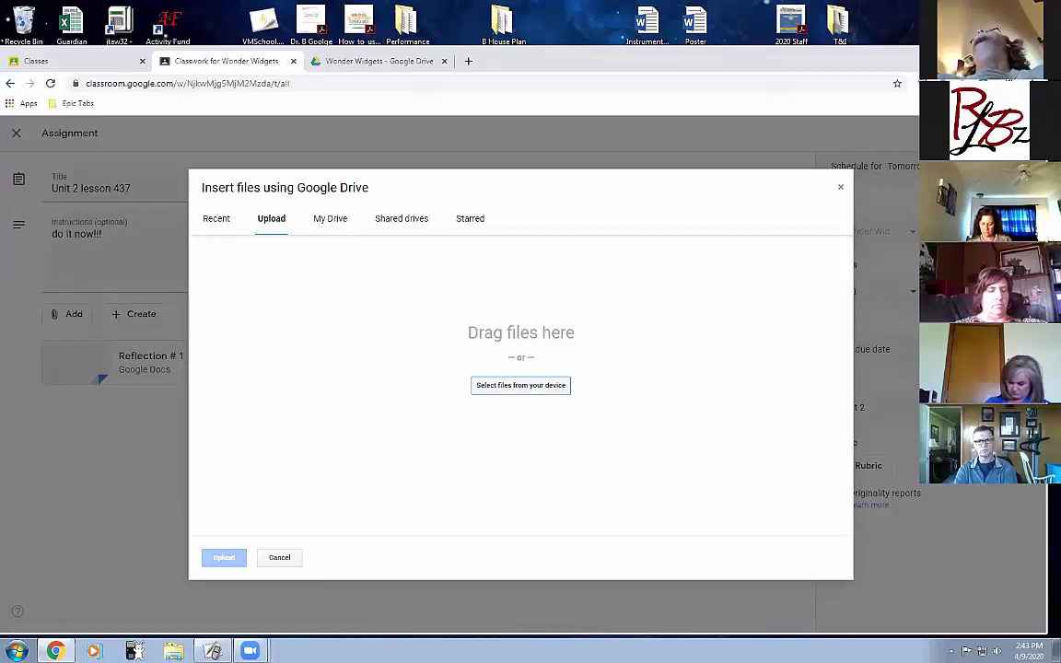
click(515, 387)
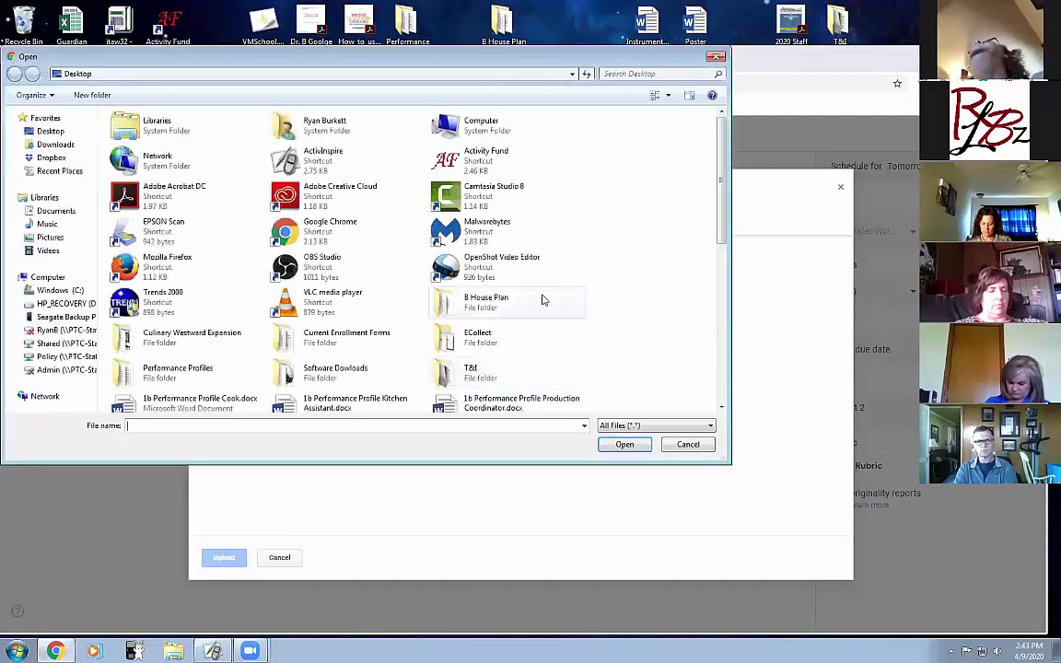
scroll(631, 265, down, 10)
click(175, 391)
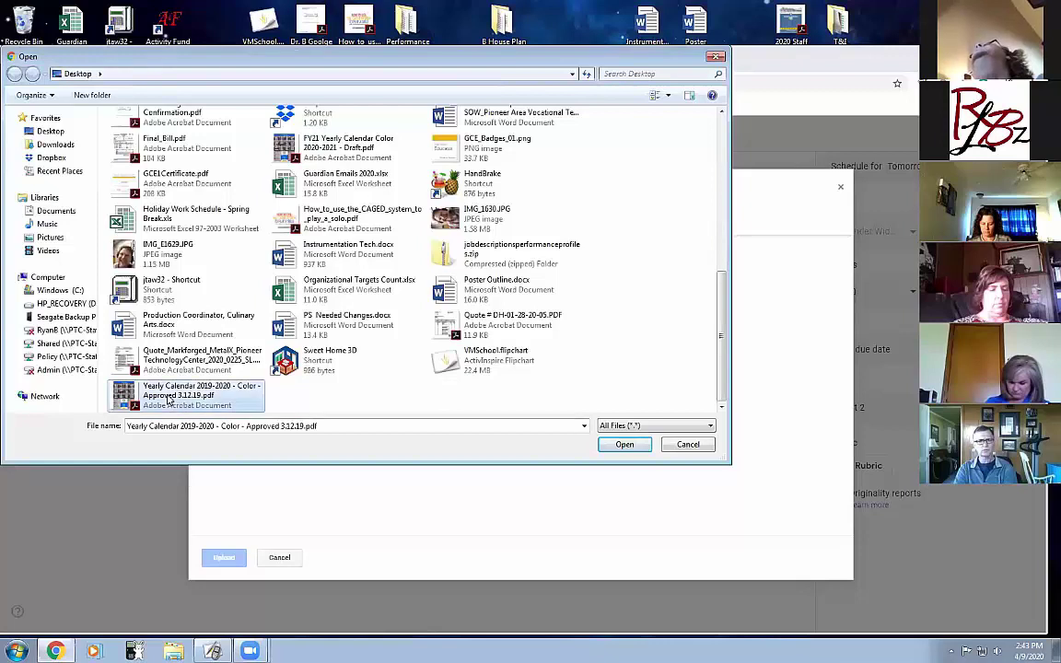
key(Return)
click(223, 558)
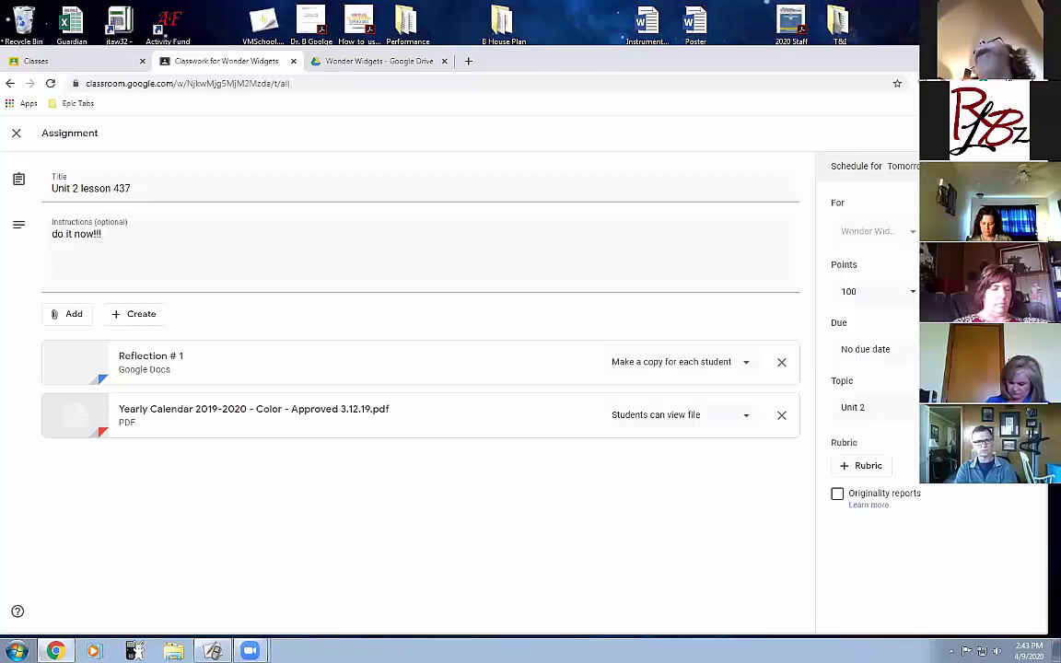
Remove the schedule from Unit 2 lesson 437, assign it immediately, and expand the posted assignment's details.
click(1029, 167)
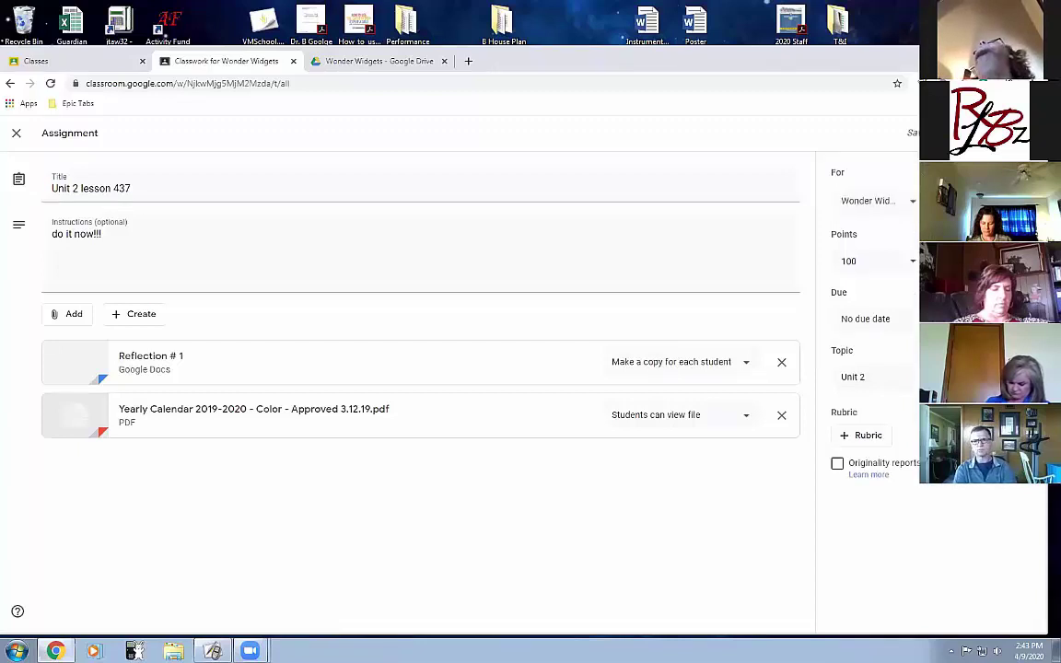
click(995, 133)
click(594, 406)
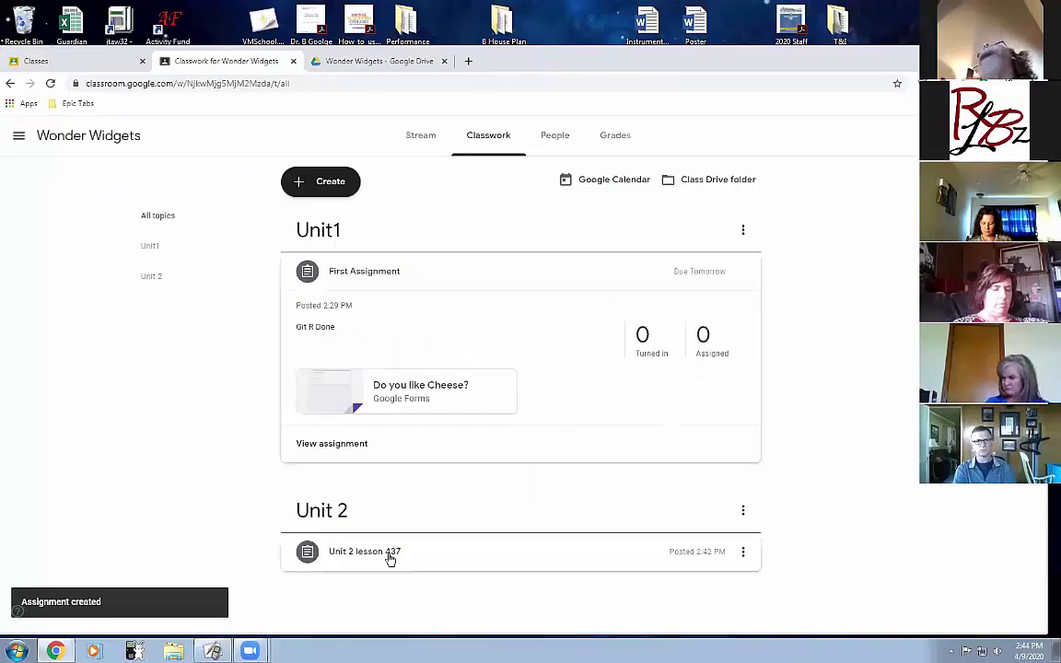
click(379, 557)
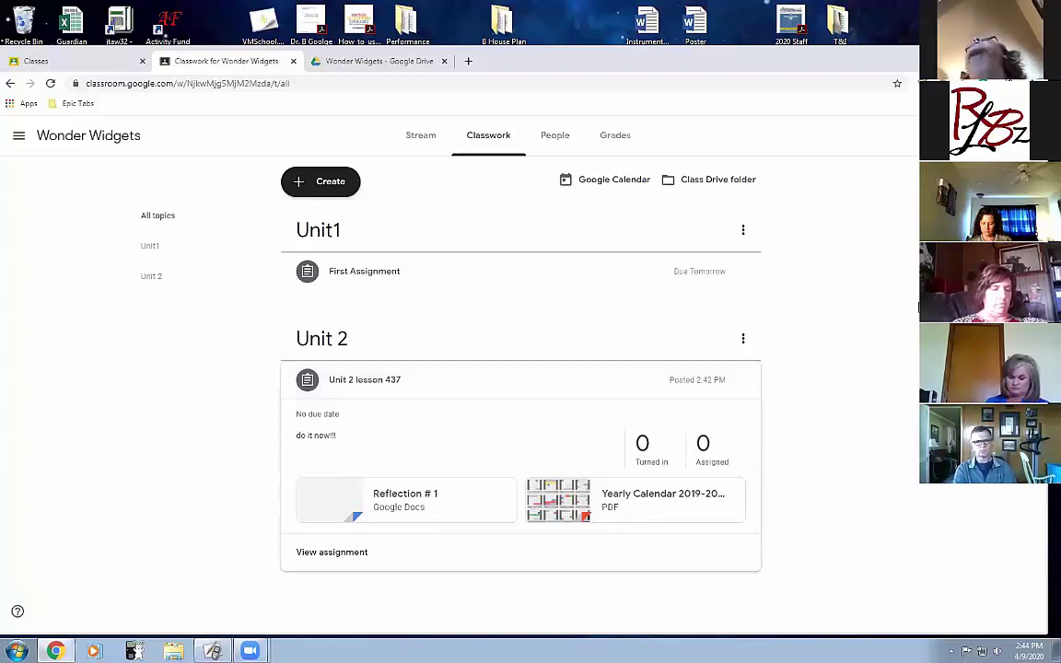
Close the class page, view the contents of My Drive, and return to the Classroom list of classes.
key(ctrl+w)
click(191, 171)
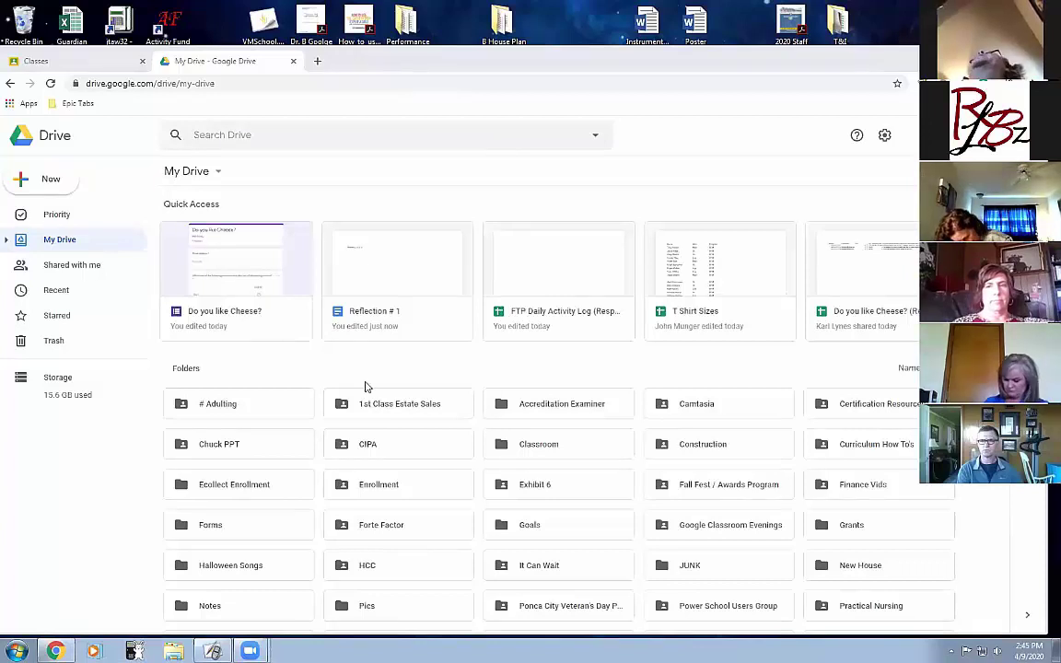
click(36, 61)
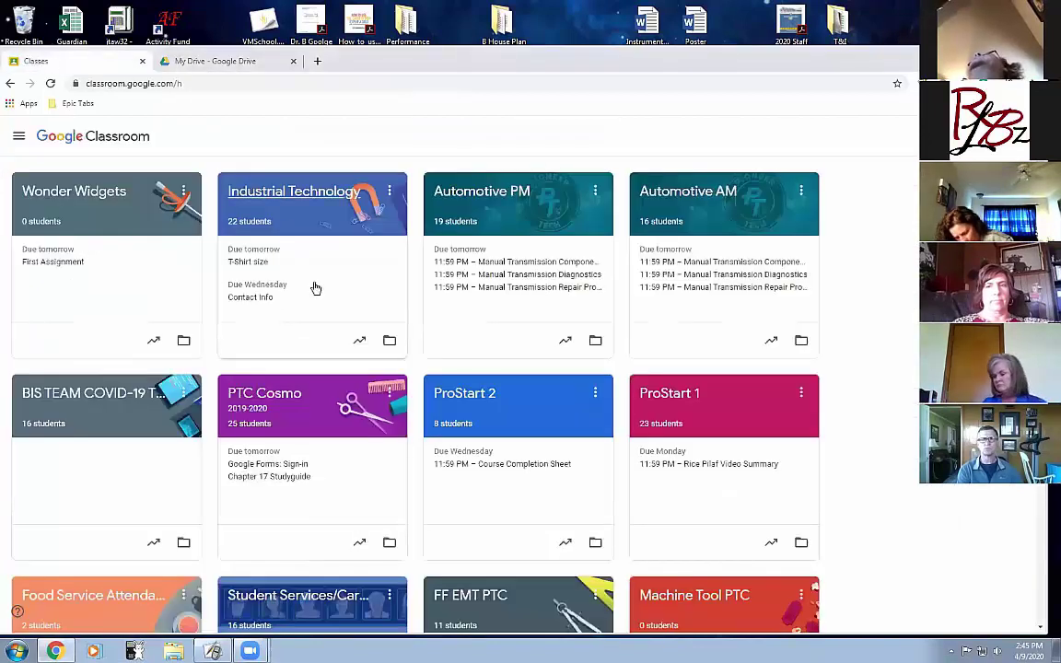
scroll(500, 201, down, 1)
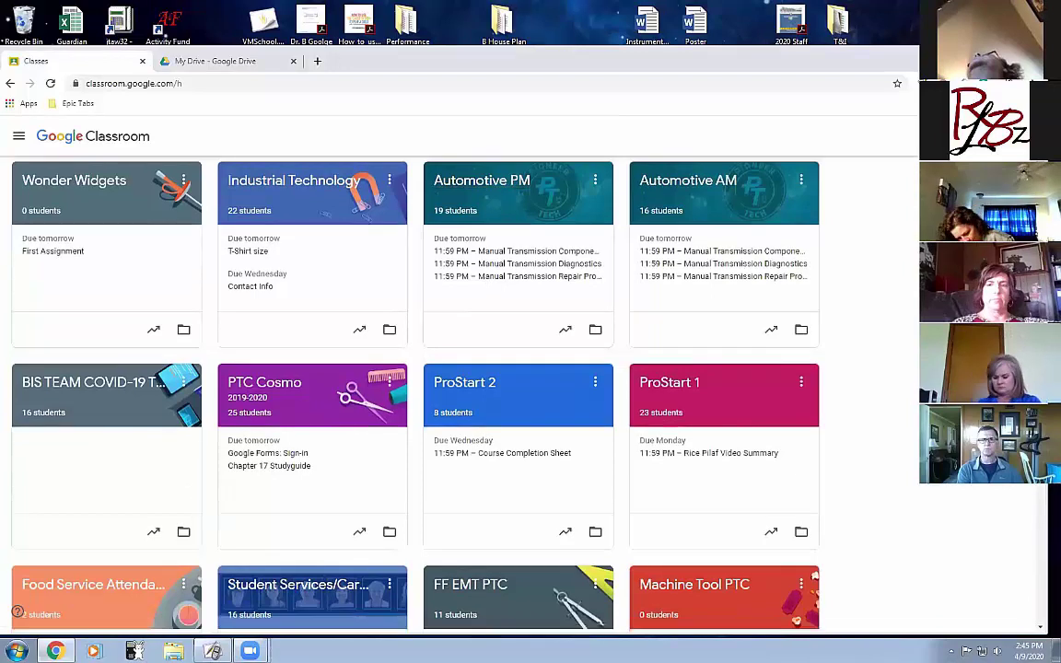
Switch to Google Drive and open the Fleet & Facilities Maintenance folder inside the Classroom folder.
scroll(796, 422, down, 3)
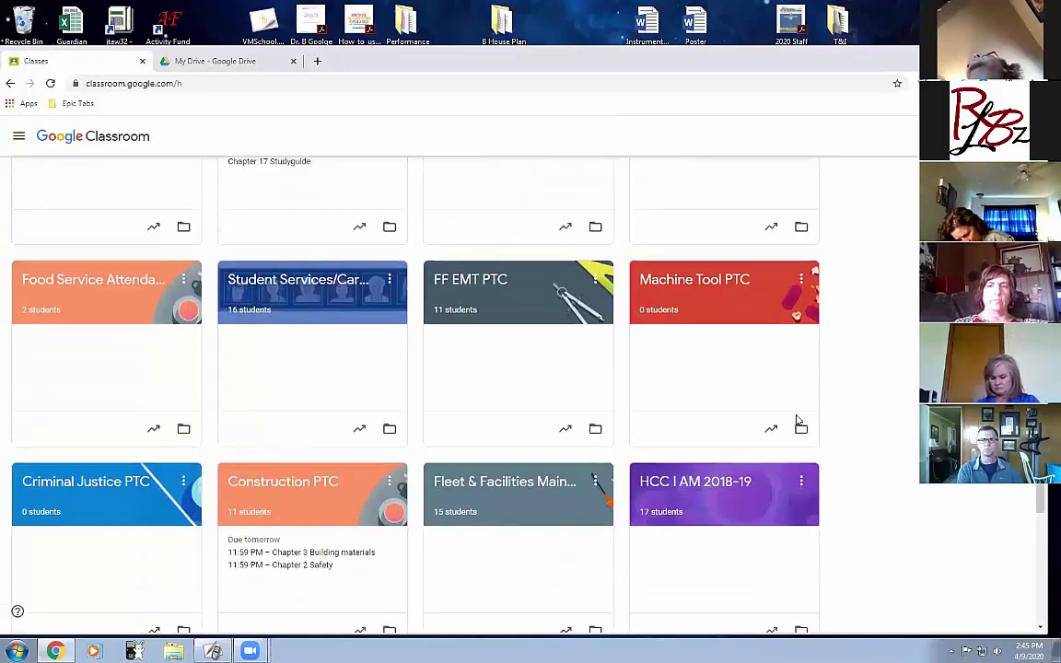
click(175, 63)
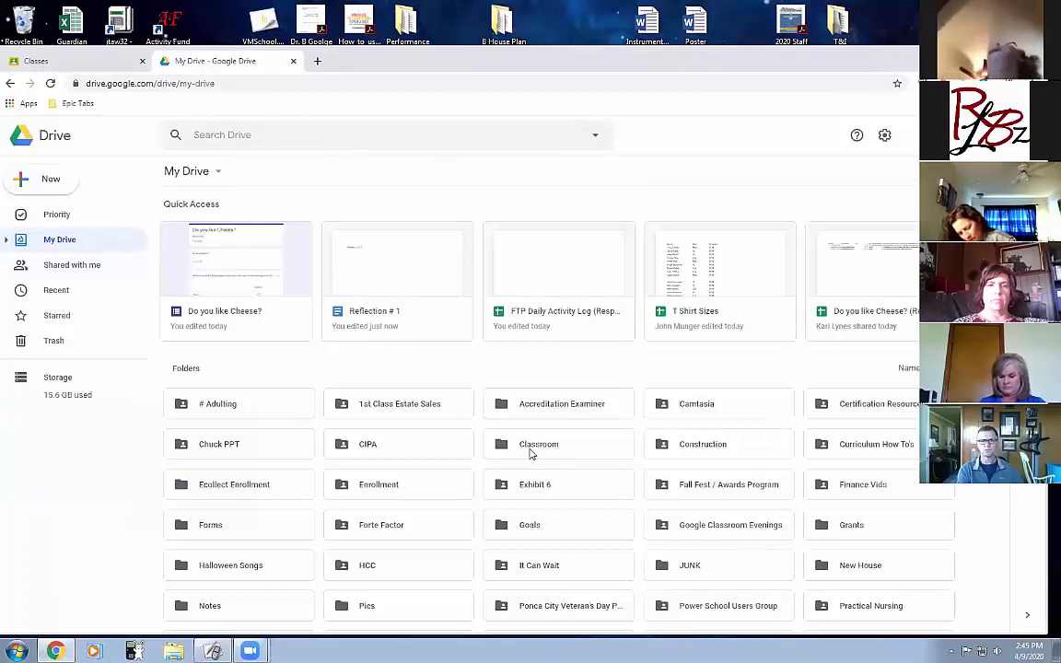
double_click(535, 449)
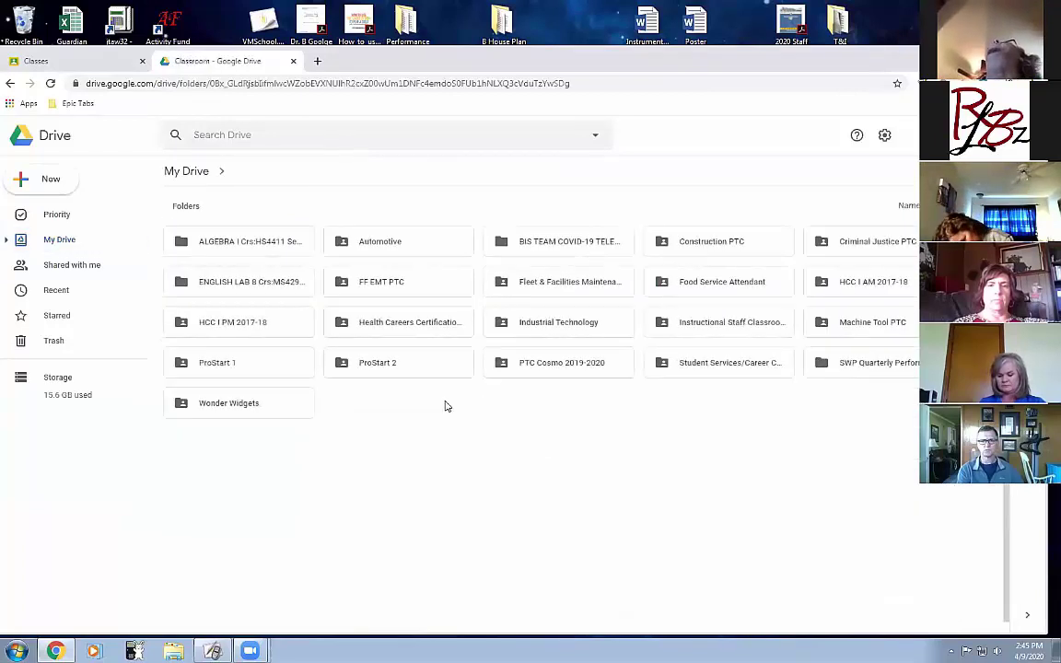
double_click(545, 281)
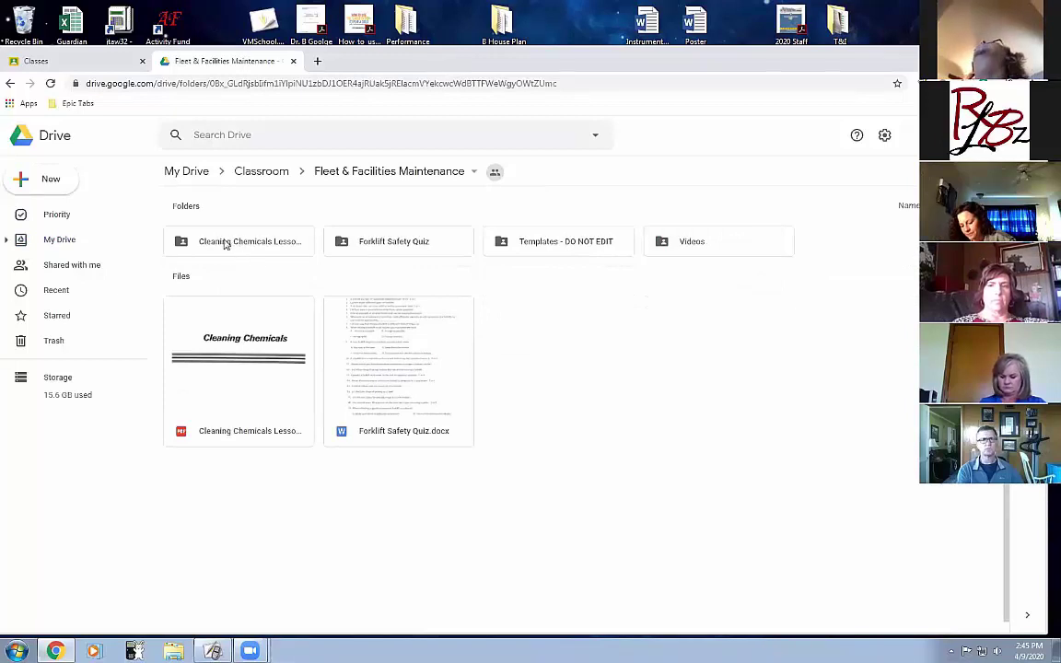
Open the Cleaning Chemicals Lesson 1 folder and select the first student's document, followed by the second student's.
double_click(224, 247)
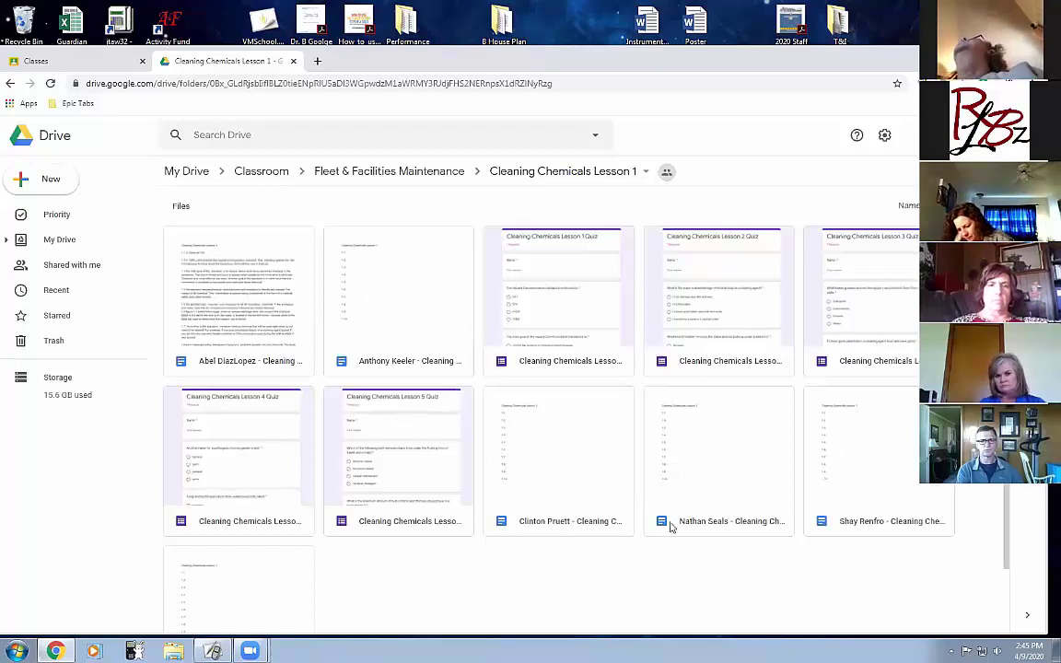
click(216, 299)
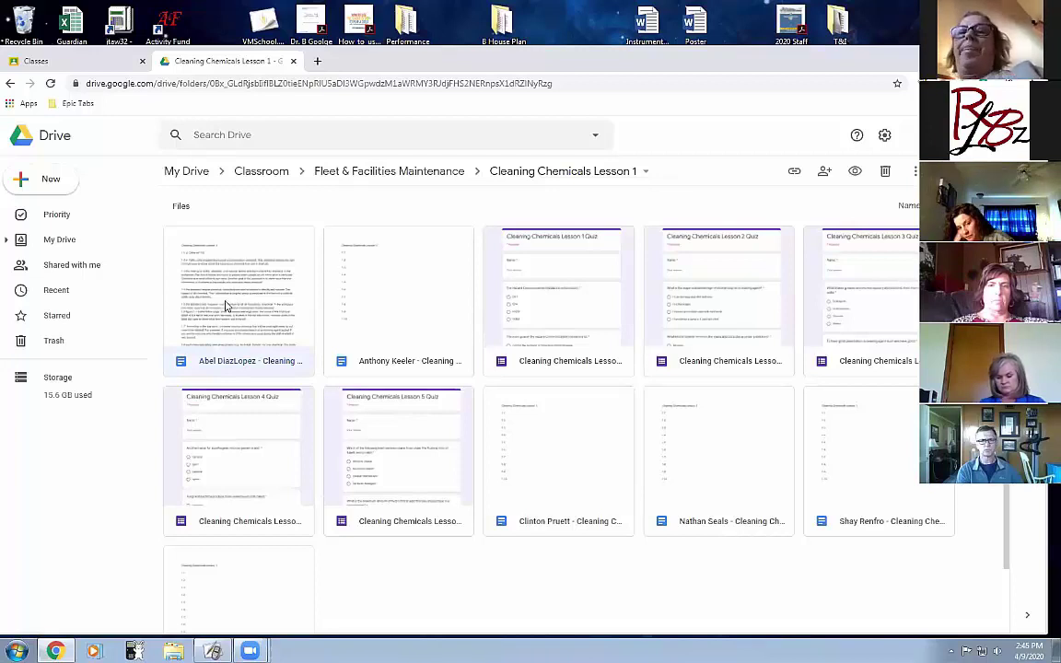
click(415, 366)
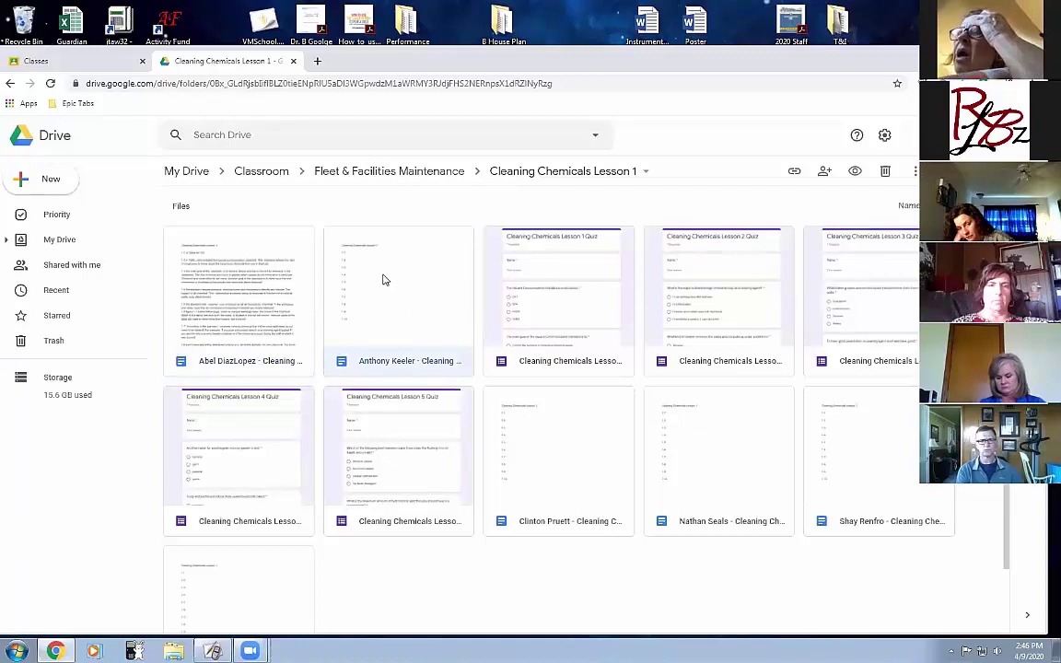